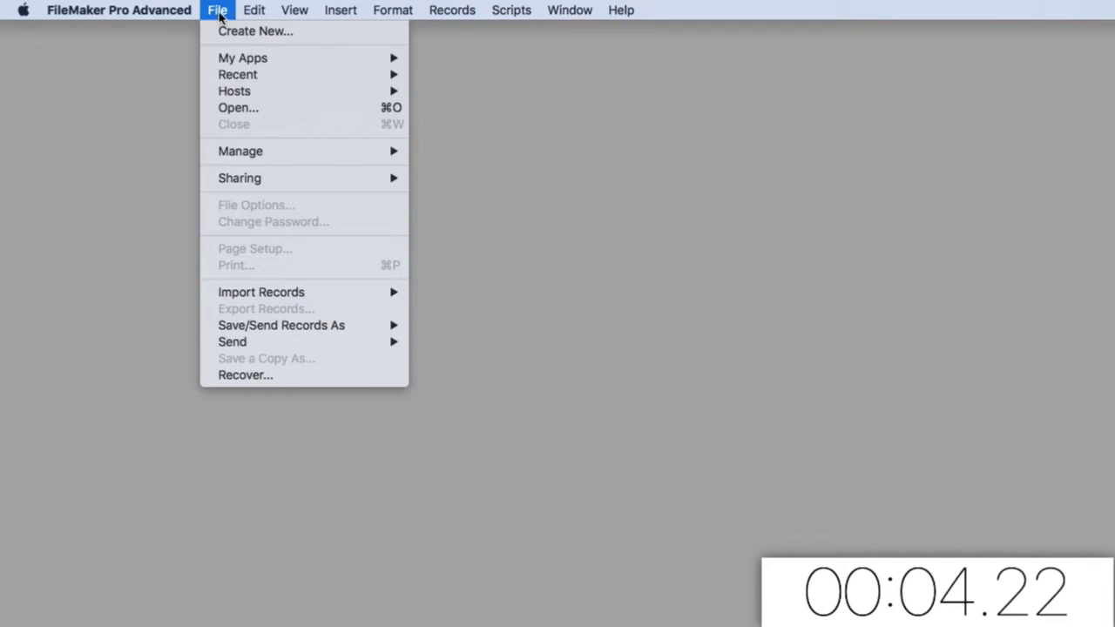
Create a blank database named Assets.fmp12 on the Desktop and accept the default fields
left_click(228, 32)
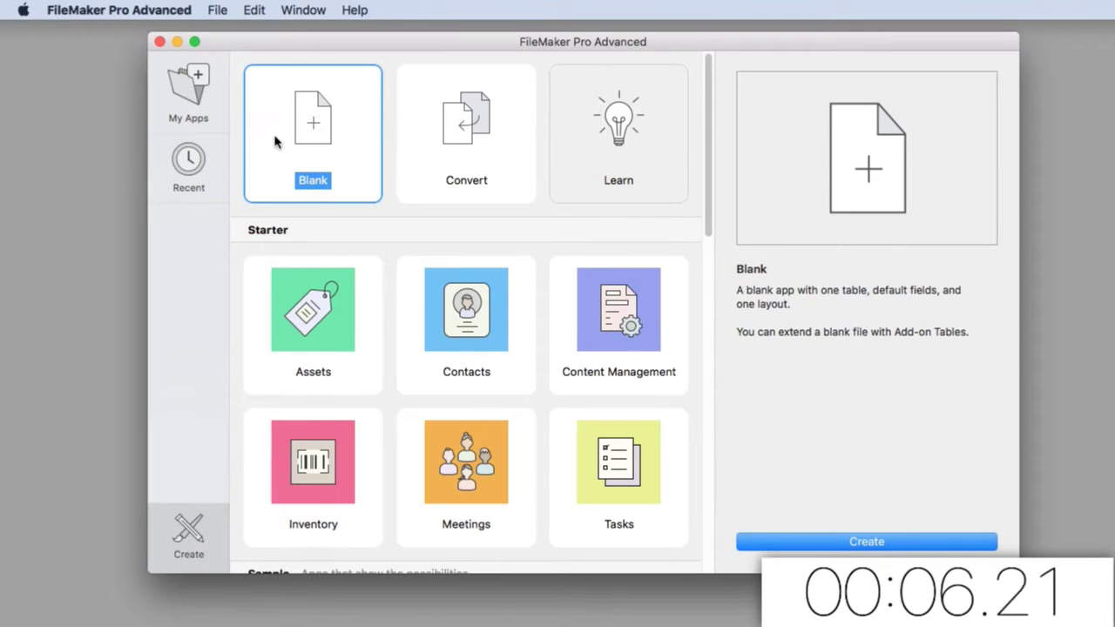
double_click(290, 129)
key("BackSpace")
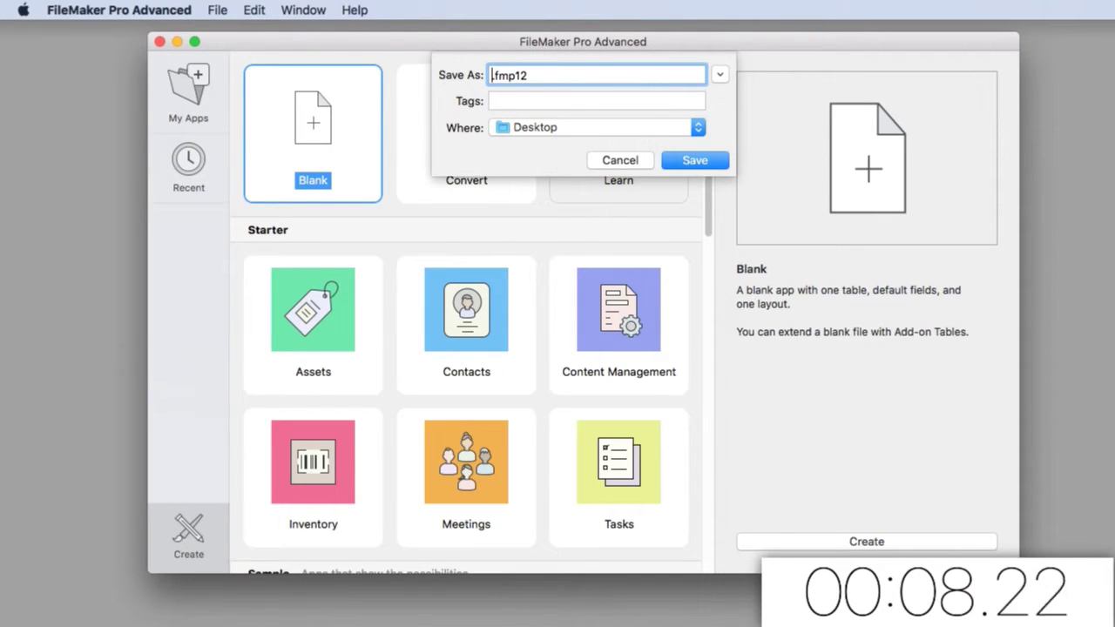
type("Assets")
key("Return")
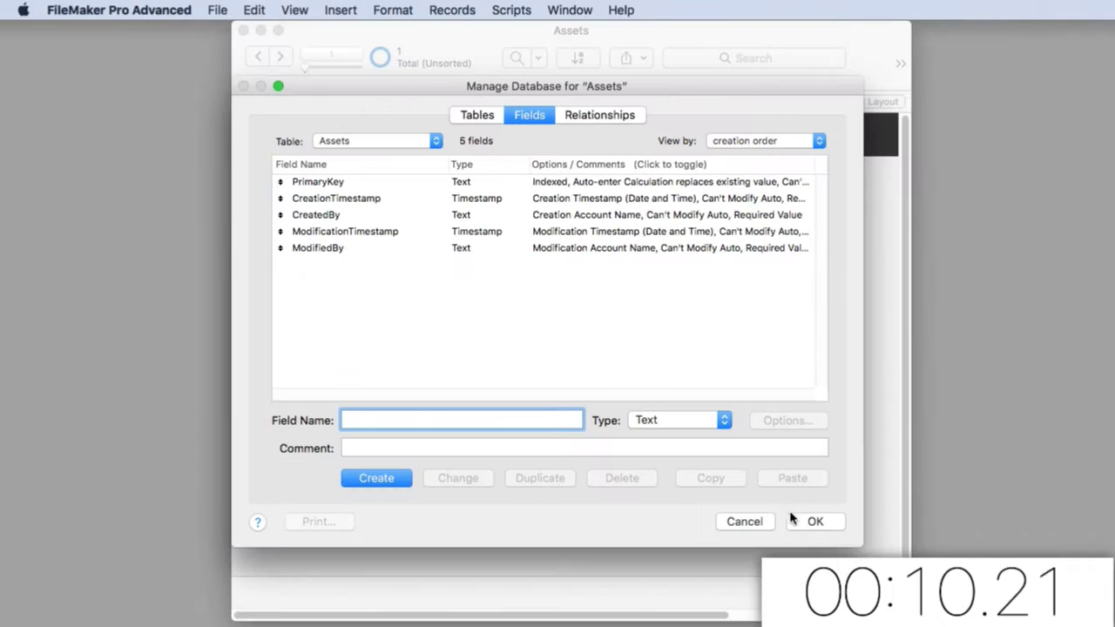
left_click(810, 521)
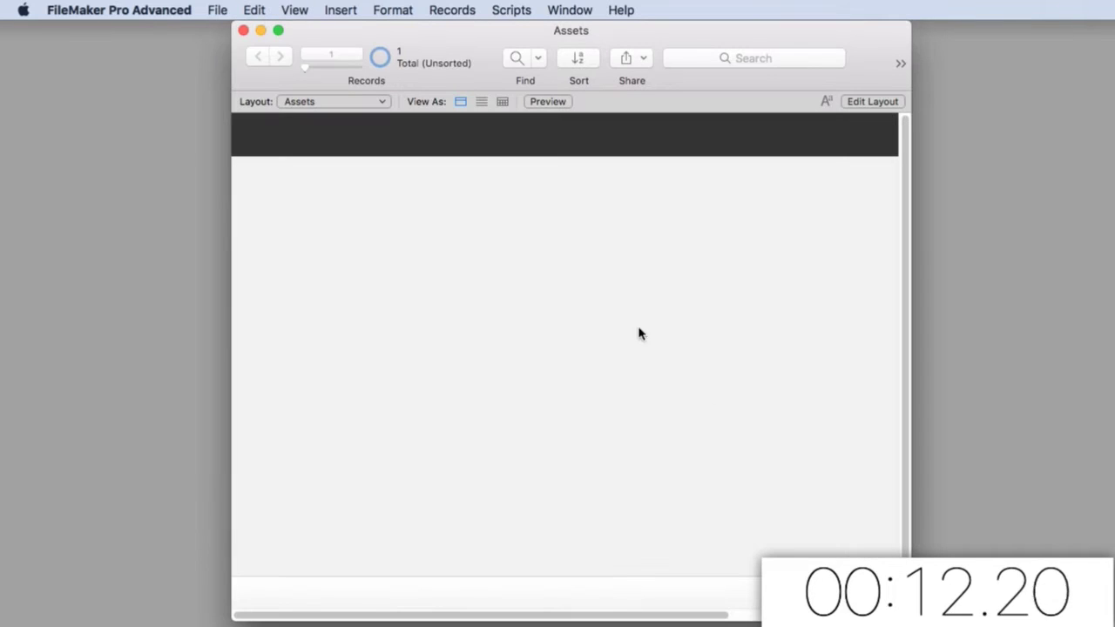
Switch the Assets layout to Layout mode and add a new field to the table
left_click(296, 10)
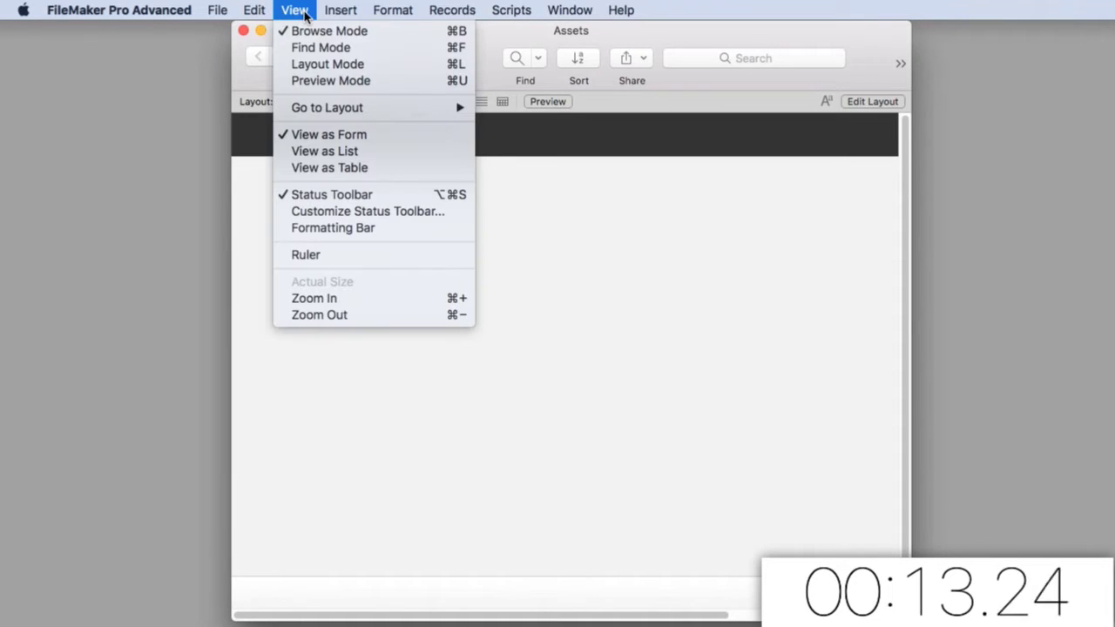
left_click(338, 68)
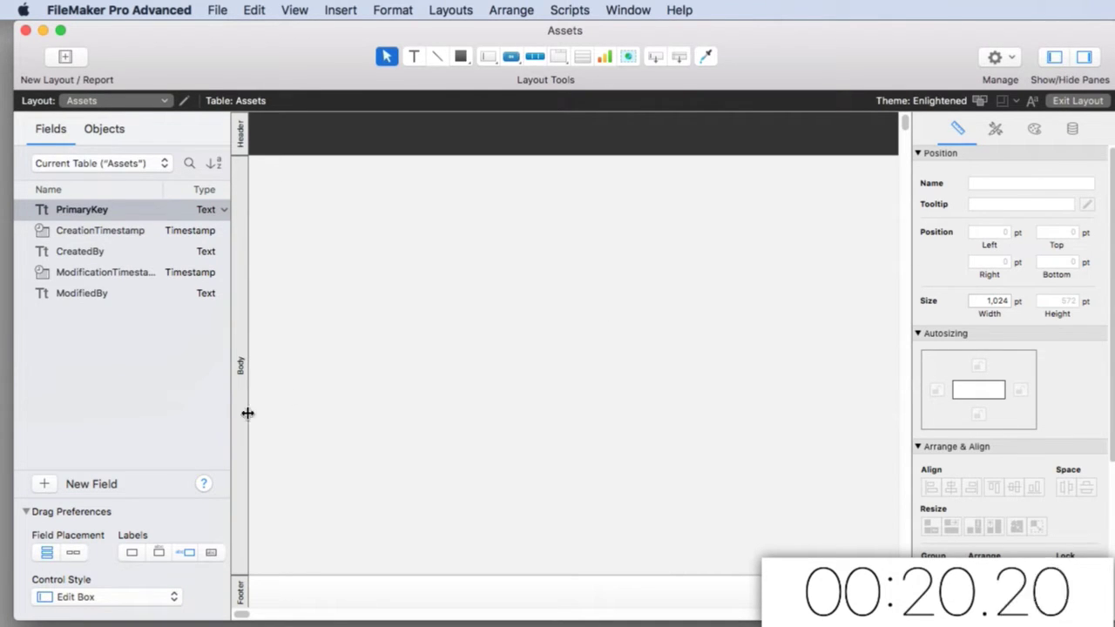
left_click(45, 485)
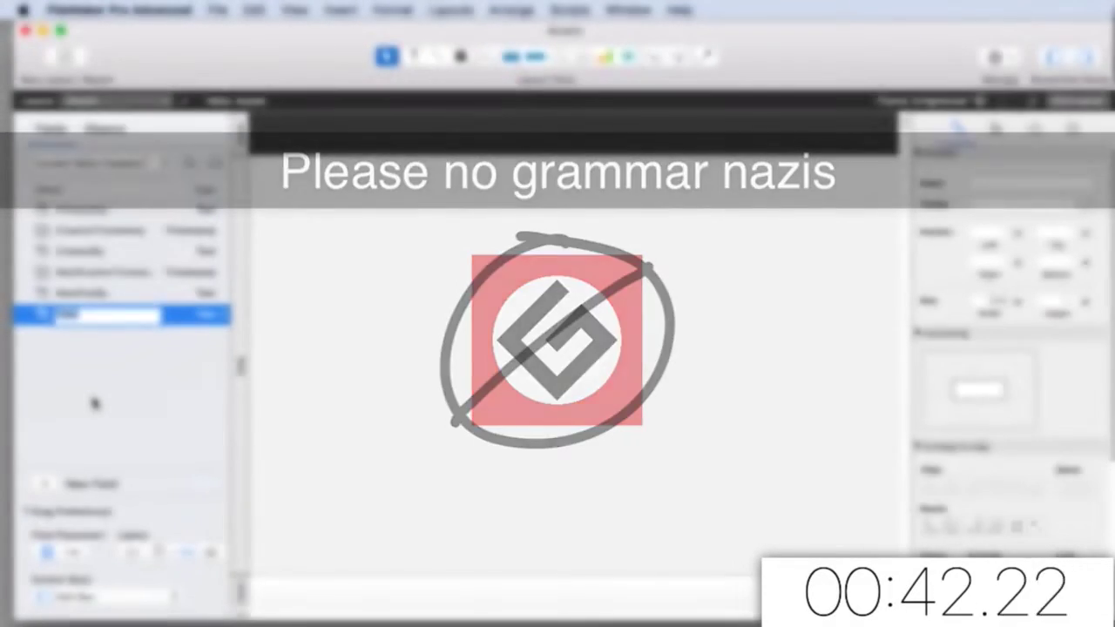
Name the new field Artifact Name and add a Photo 1 container field
type("Arti")
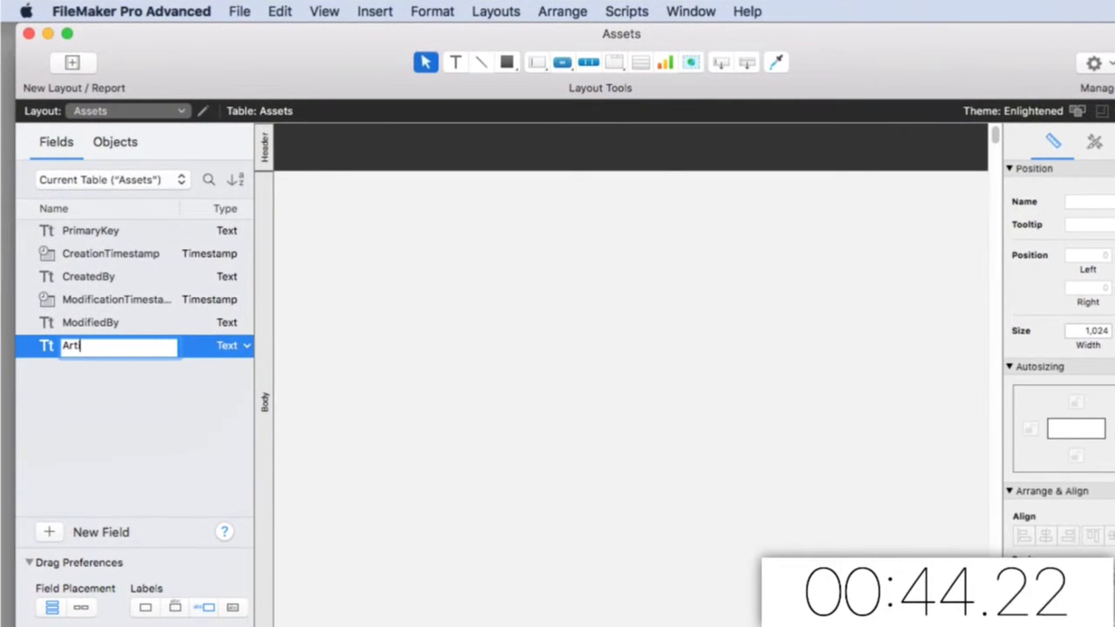
type("fact Name")
key("Return")
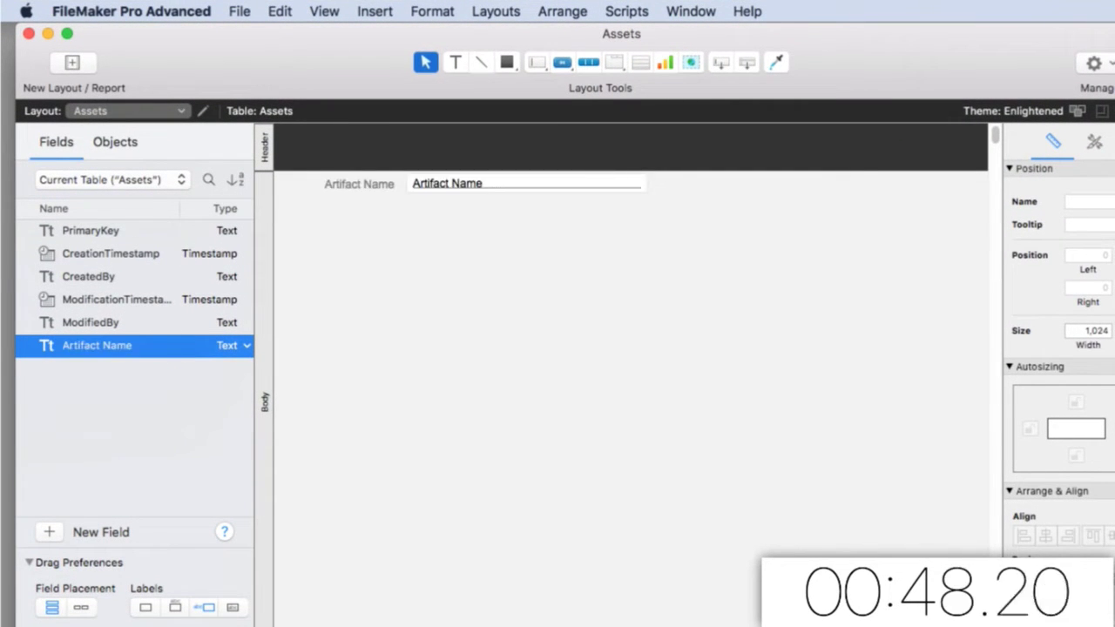
left_click(48, 532)
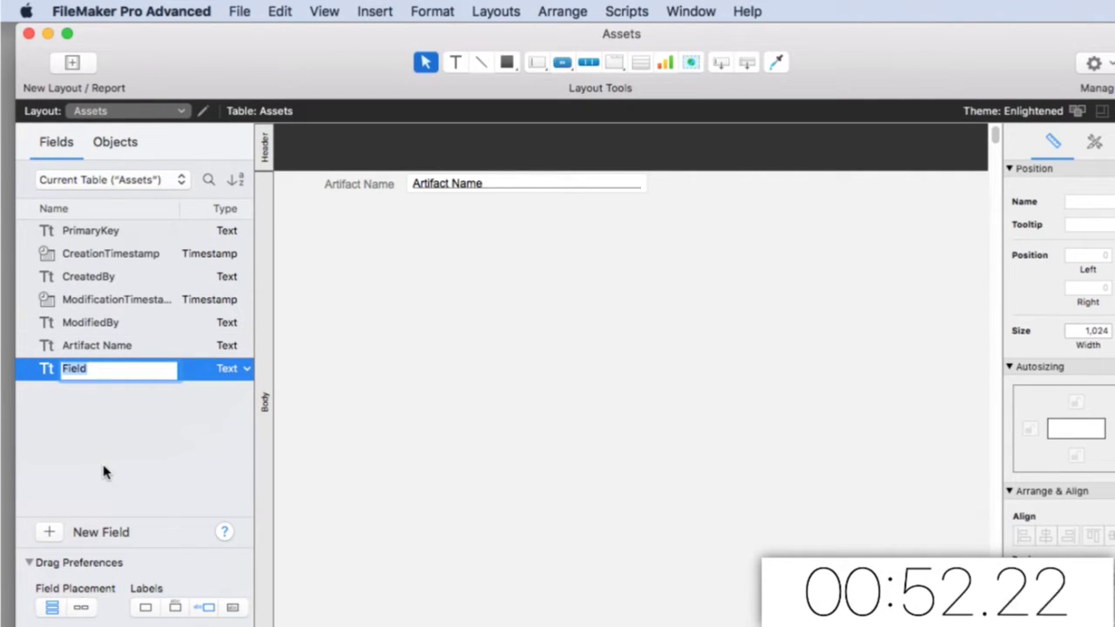
key("BackSpace")
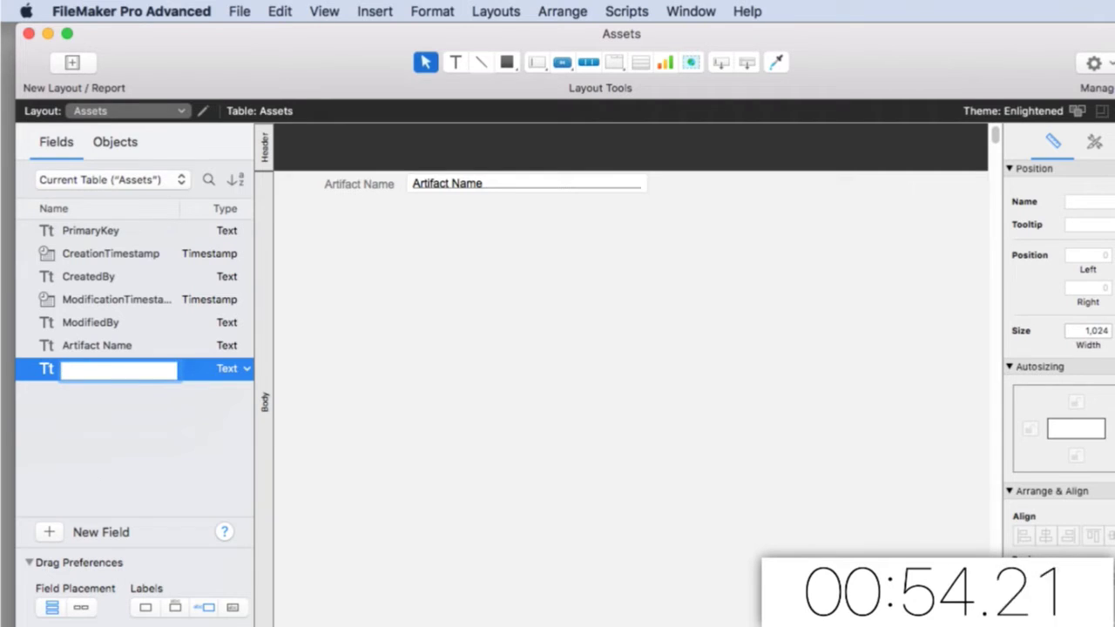
type("Photo 1")
key("Return")
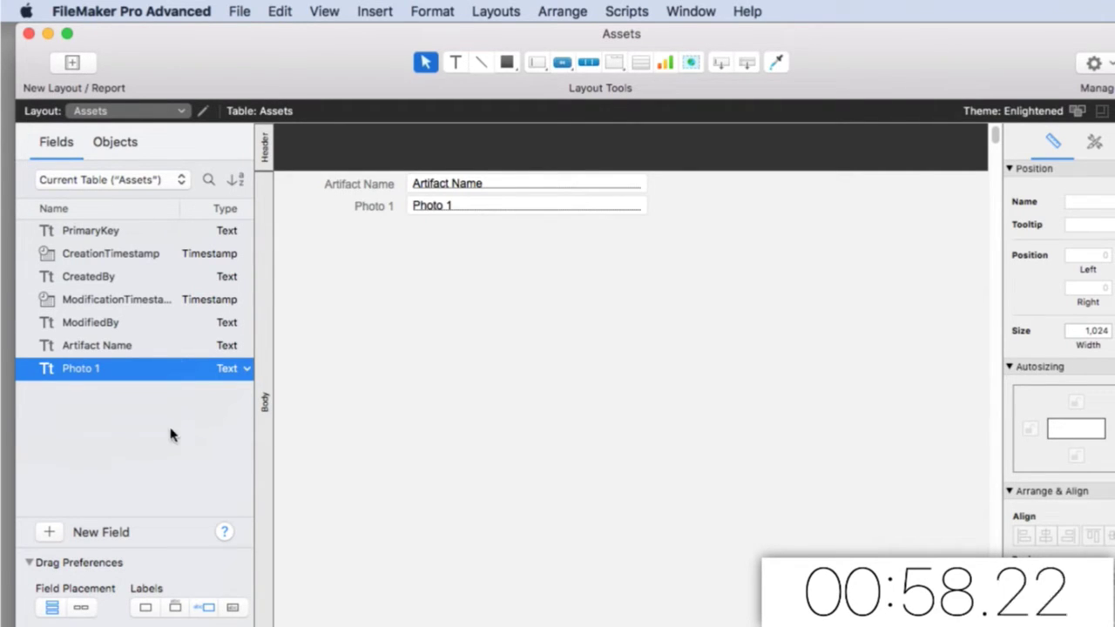
left_click(239, 368)
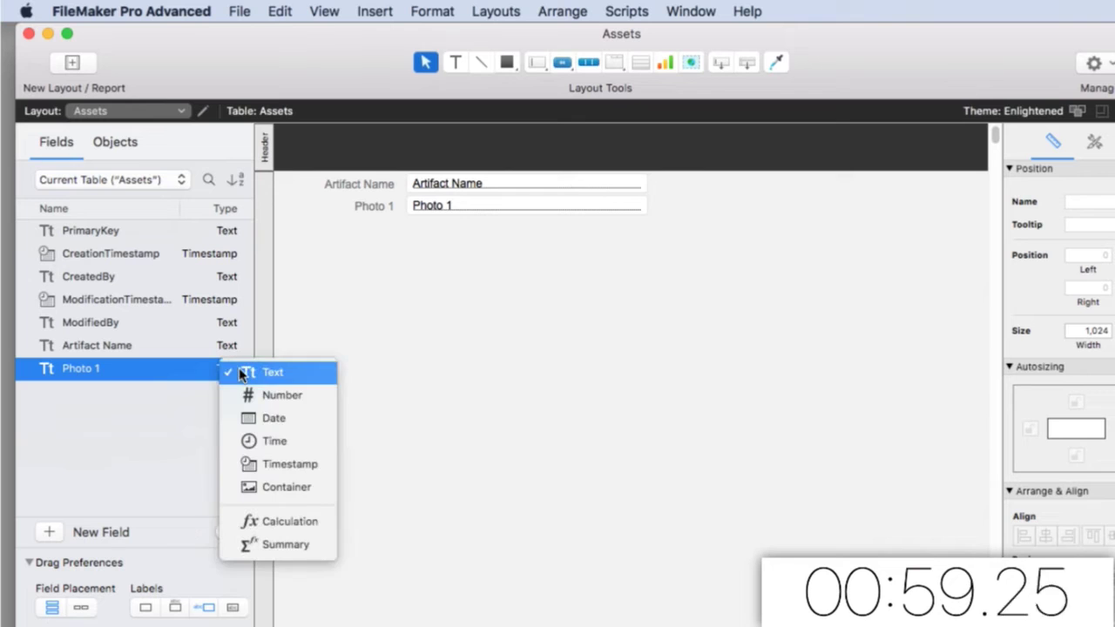
left_click(277, 487)
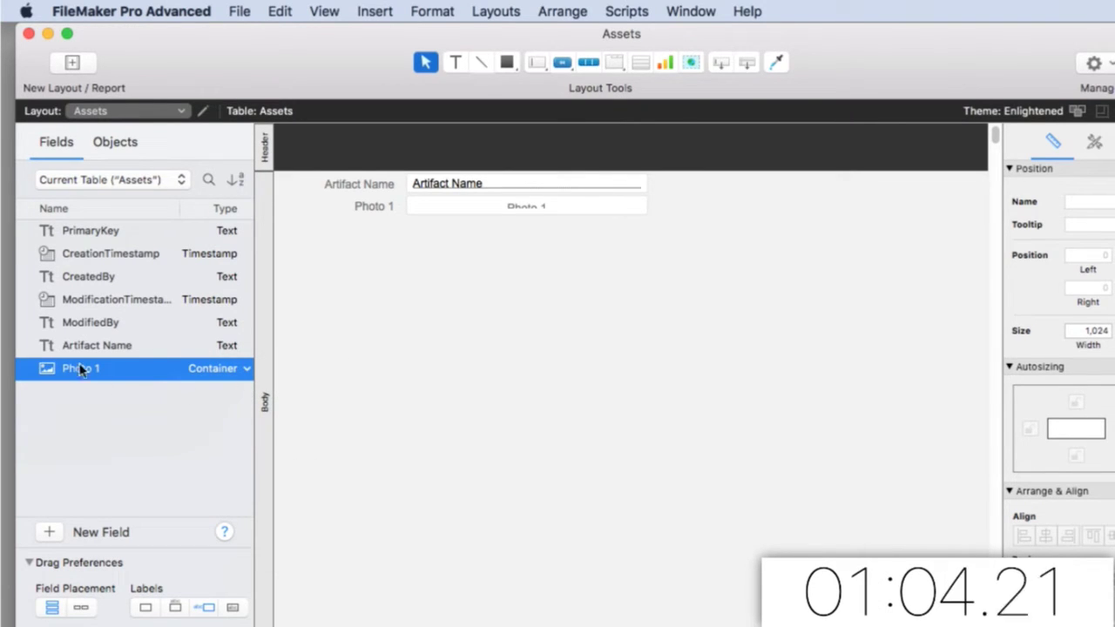
Add a container field named Rubber Ducky 2
left_click(50, 530)
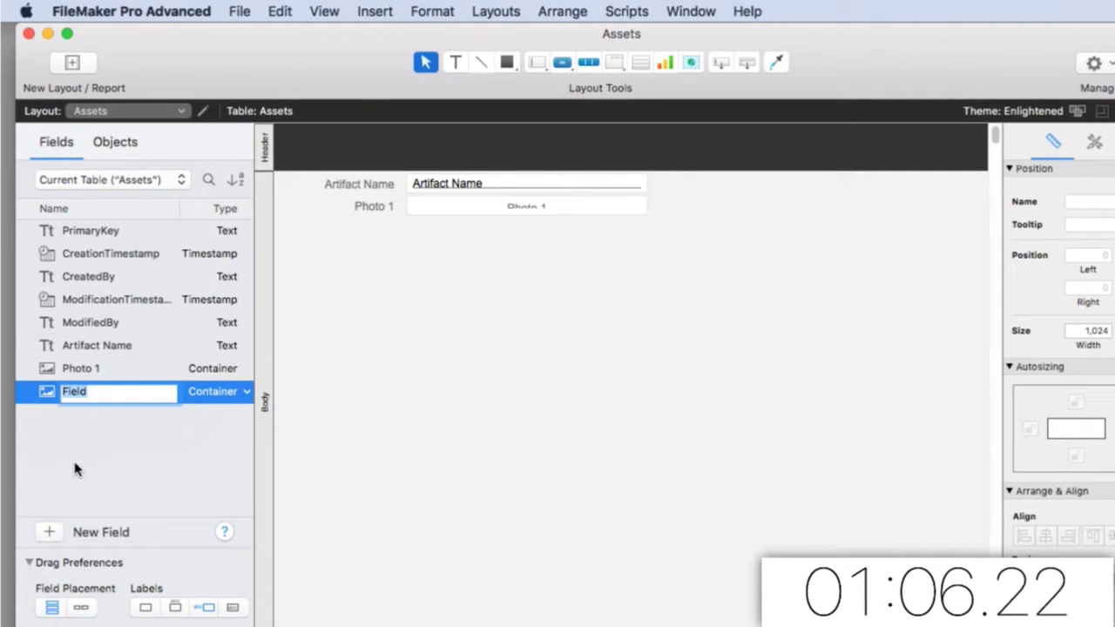
key("BackSpace")
type("Rubber Duck")
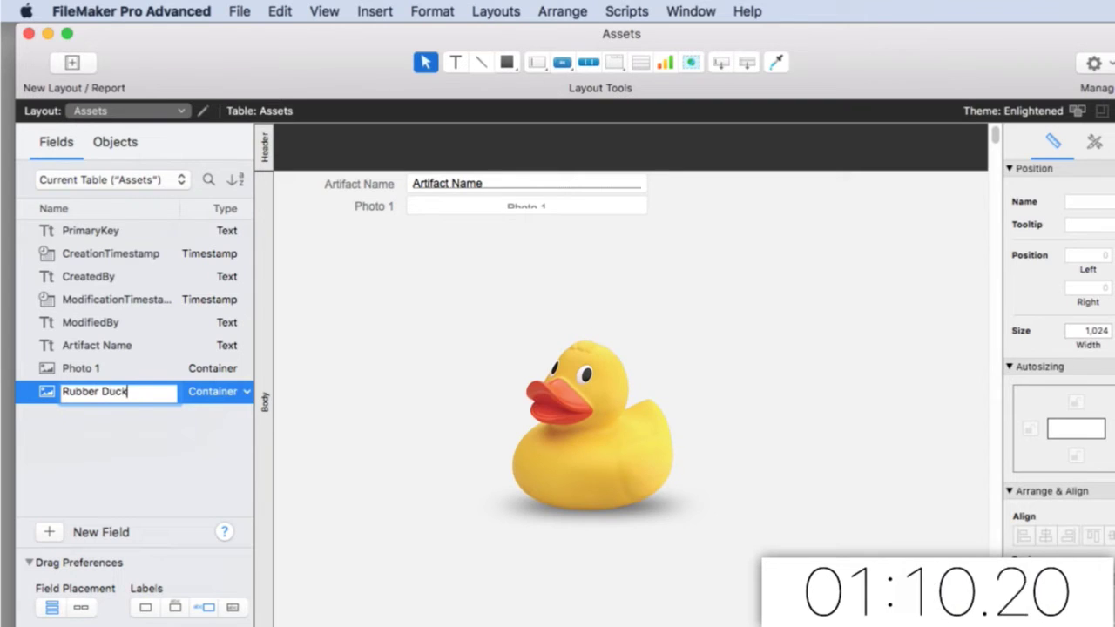
type("y 2")
key("Return")
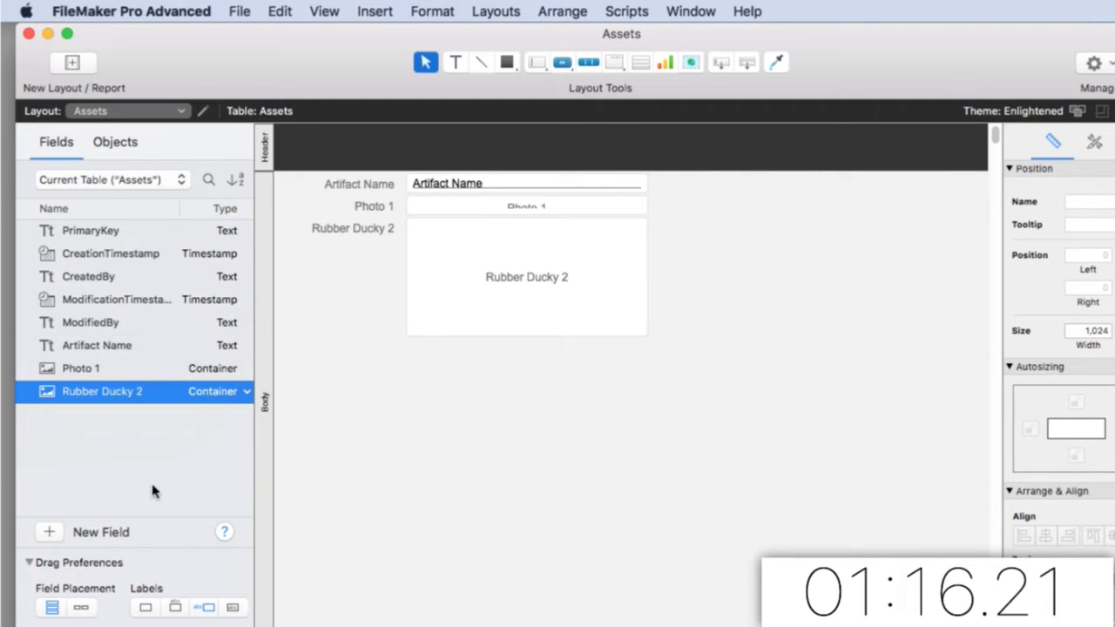
Add Museum and location text fields
left_click(49, 532)
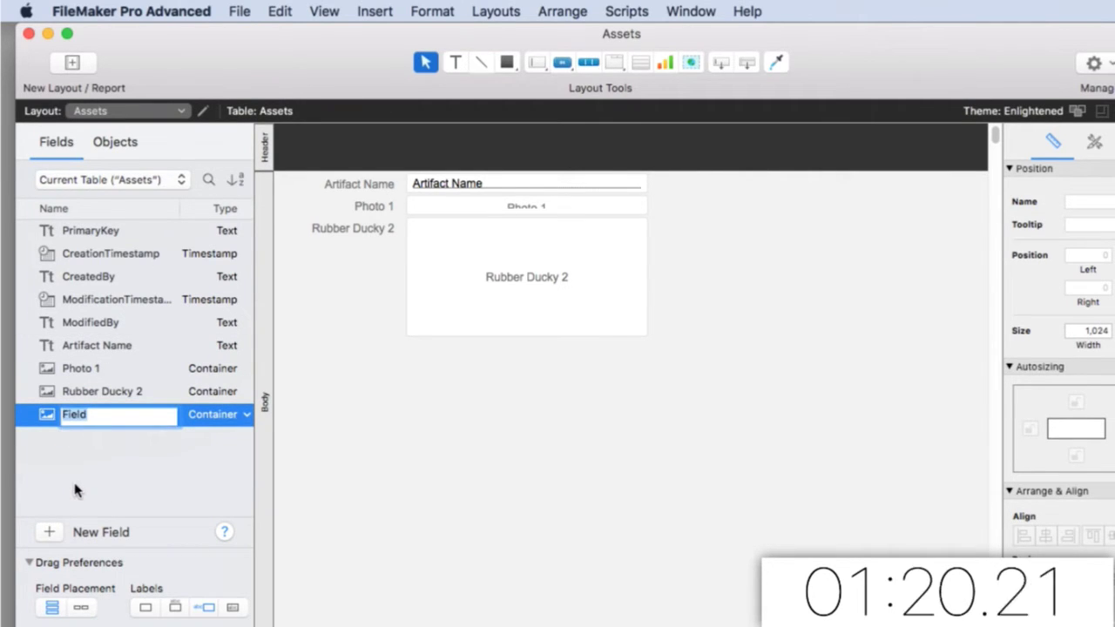
key("BackSpace")
type("Mu")
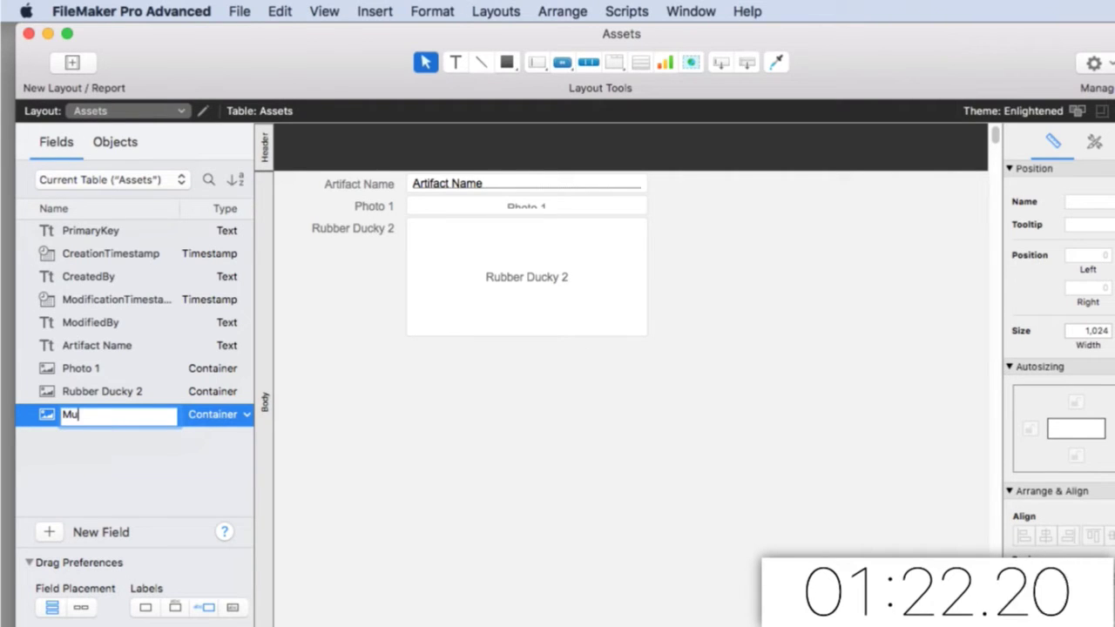
type("seum")
key("Return")
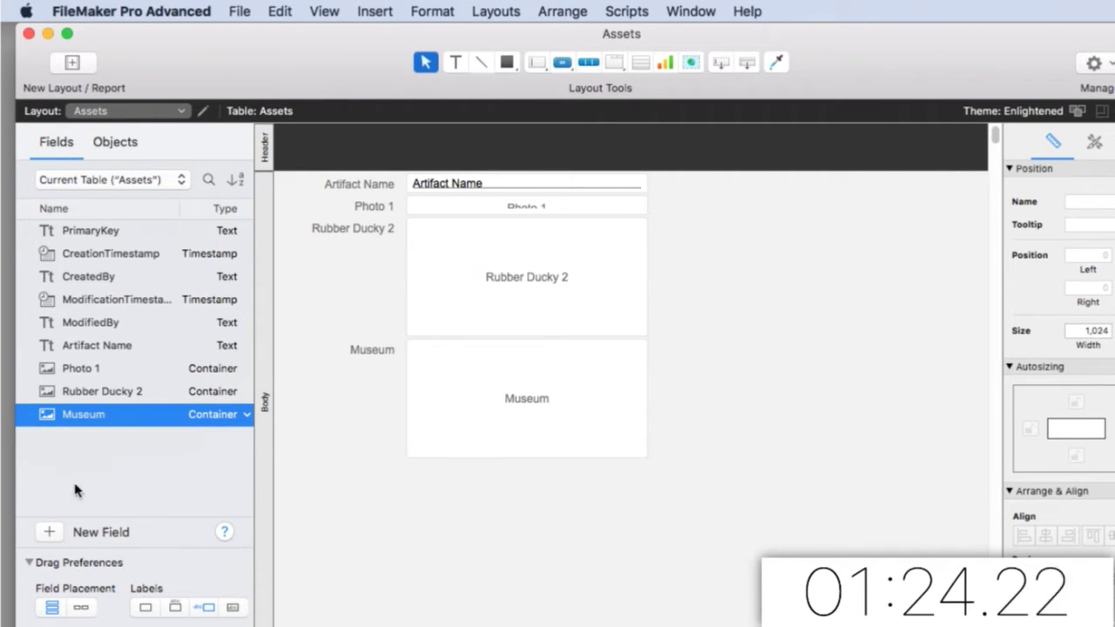
left_click(199, 417)
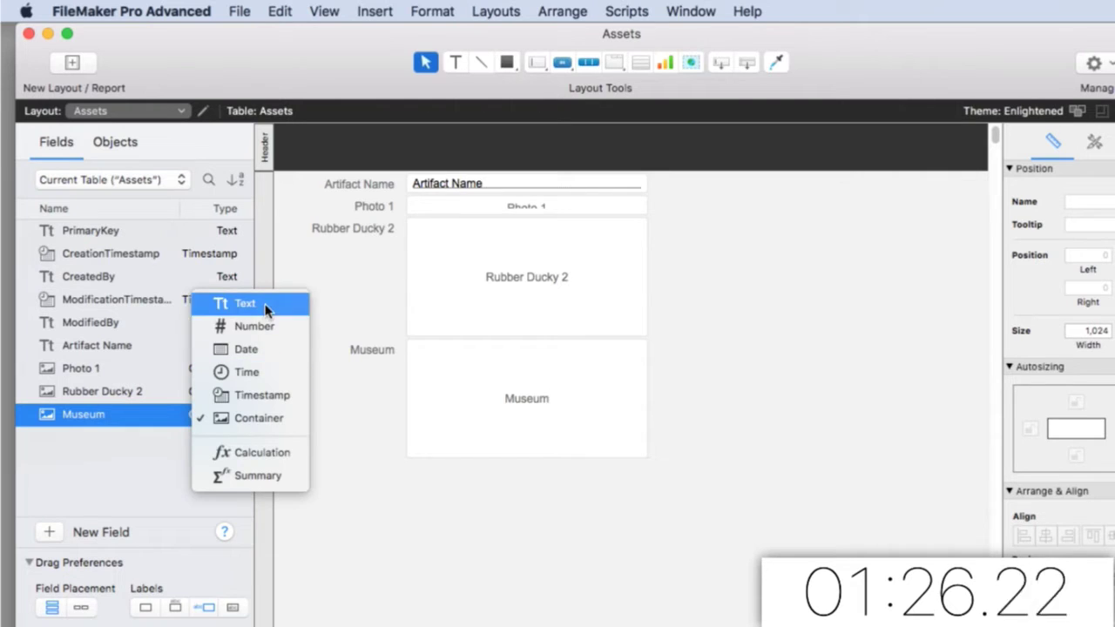
left_click(232, 303)
left_click(50, 531)
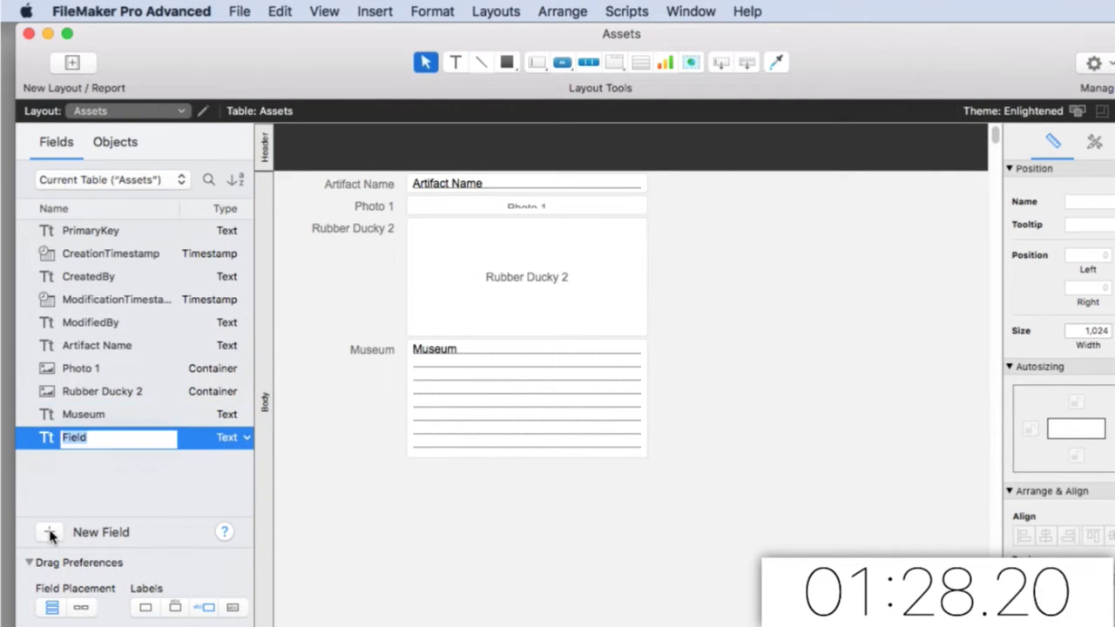
type("location")
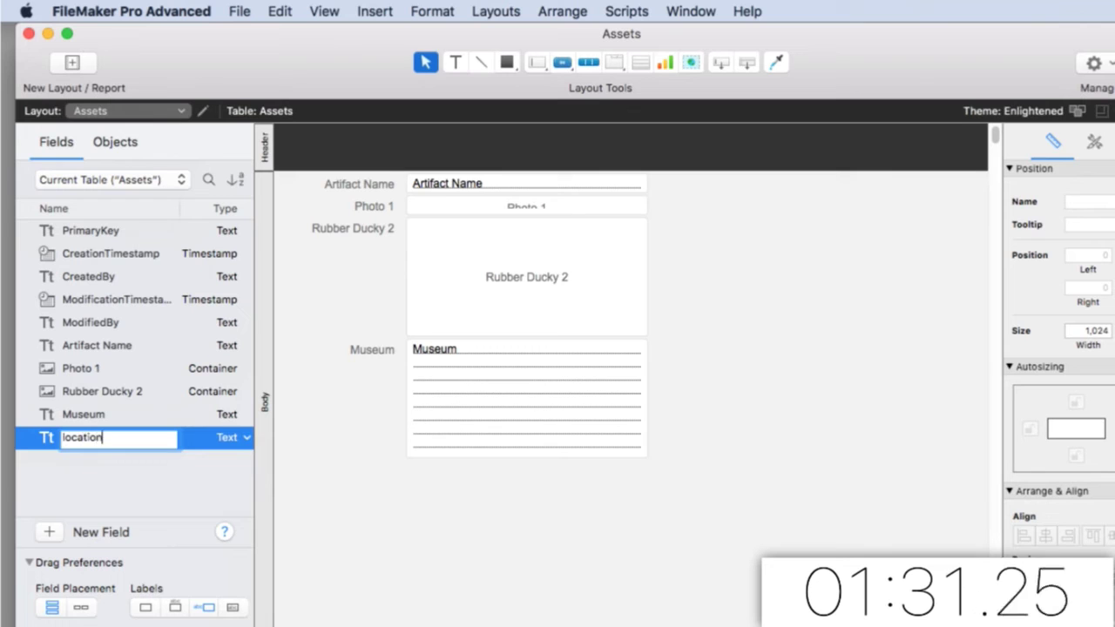
key("Return")
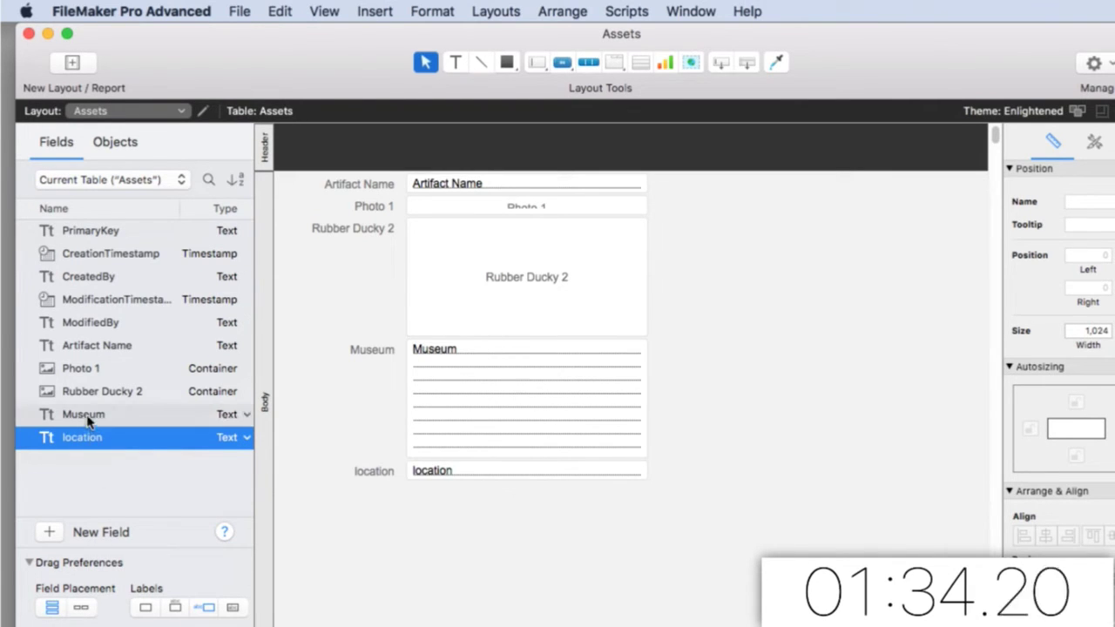
Add a weight Number field and an insured value field
left_click(50, 532)
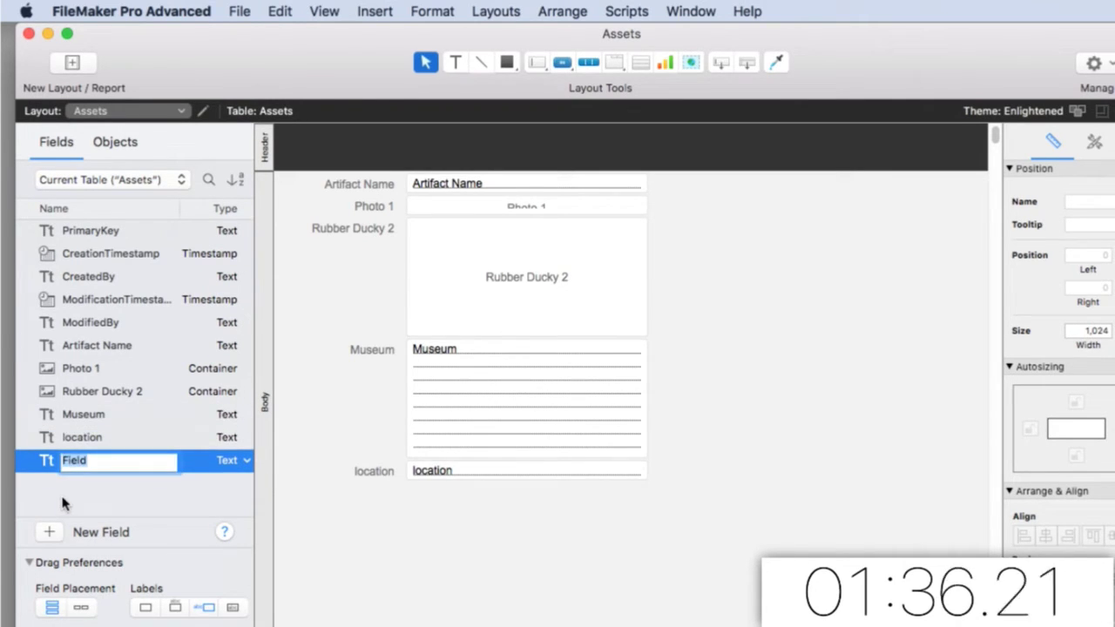
key("BackSpace")
type("weight")
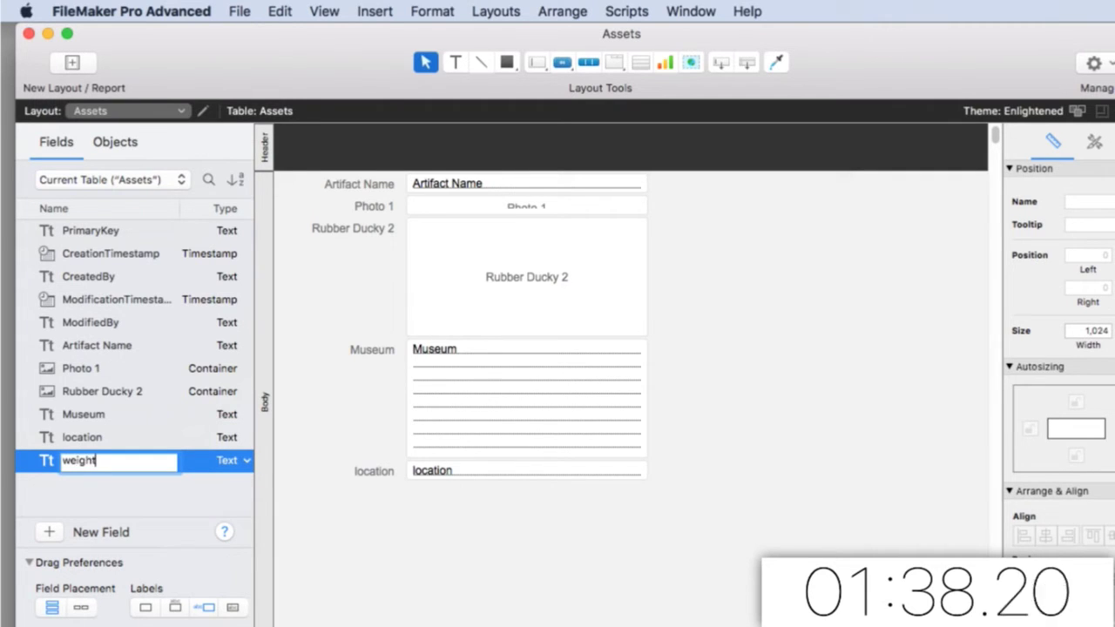
key("Return")
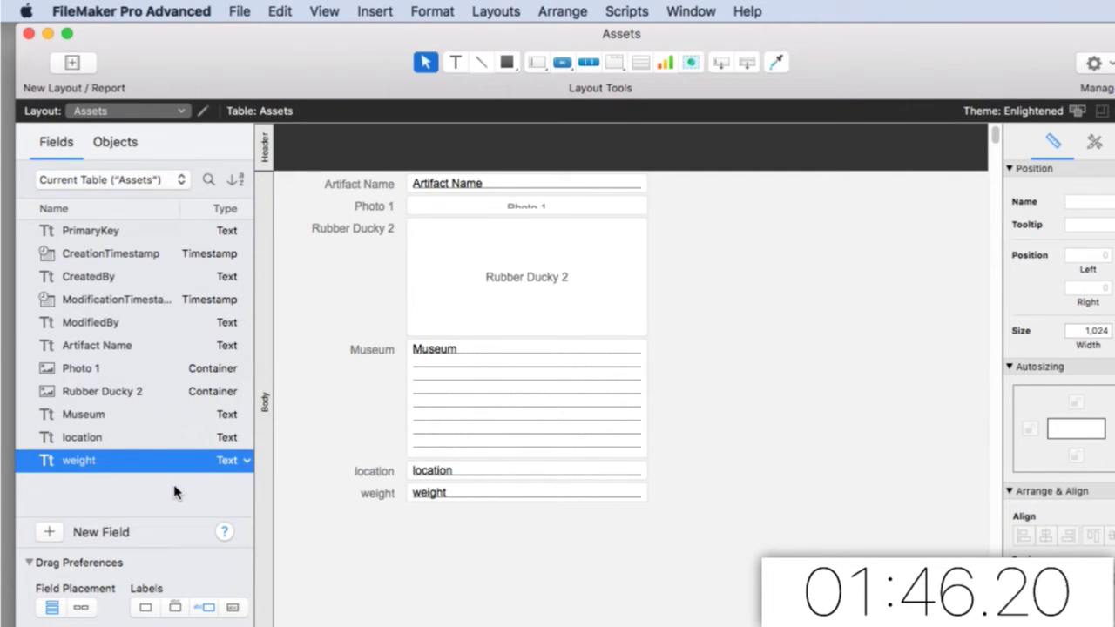
left_click(245, 464)
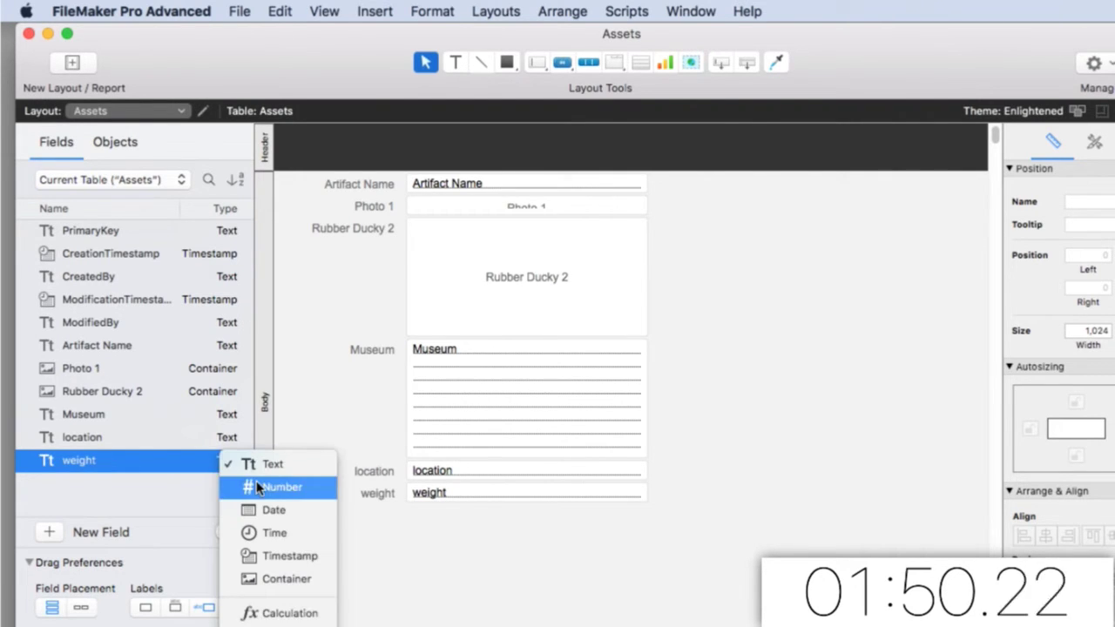
left_click(256, 483)
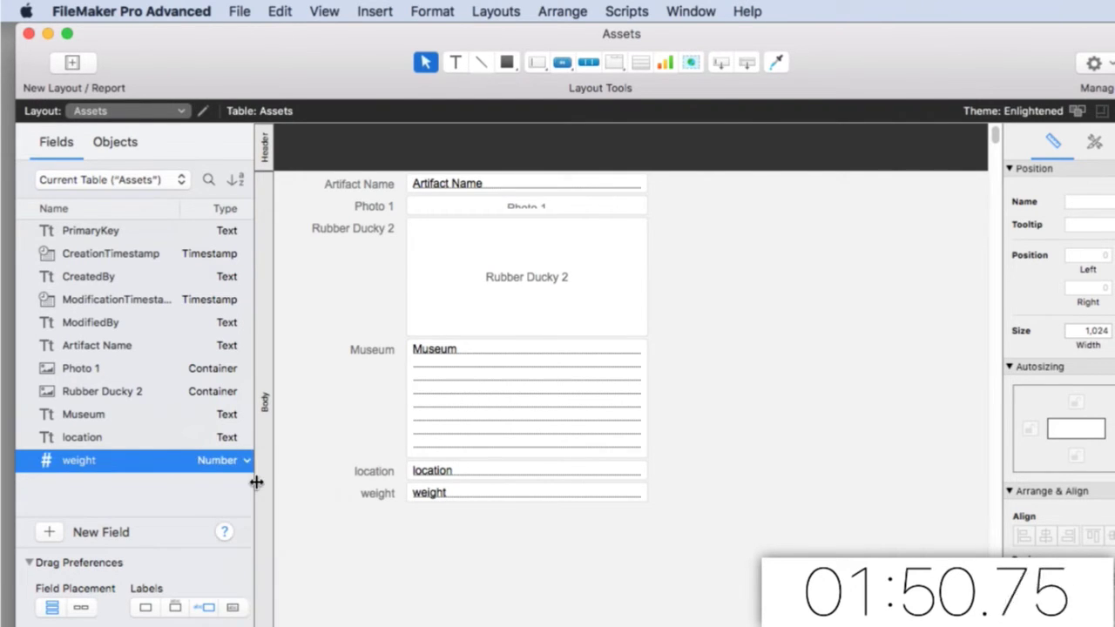
left_click(50, 527)
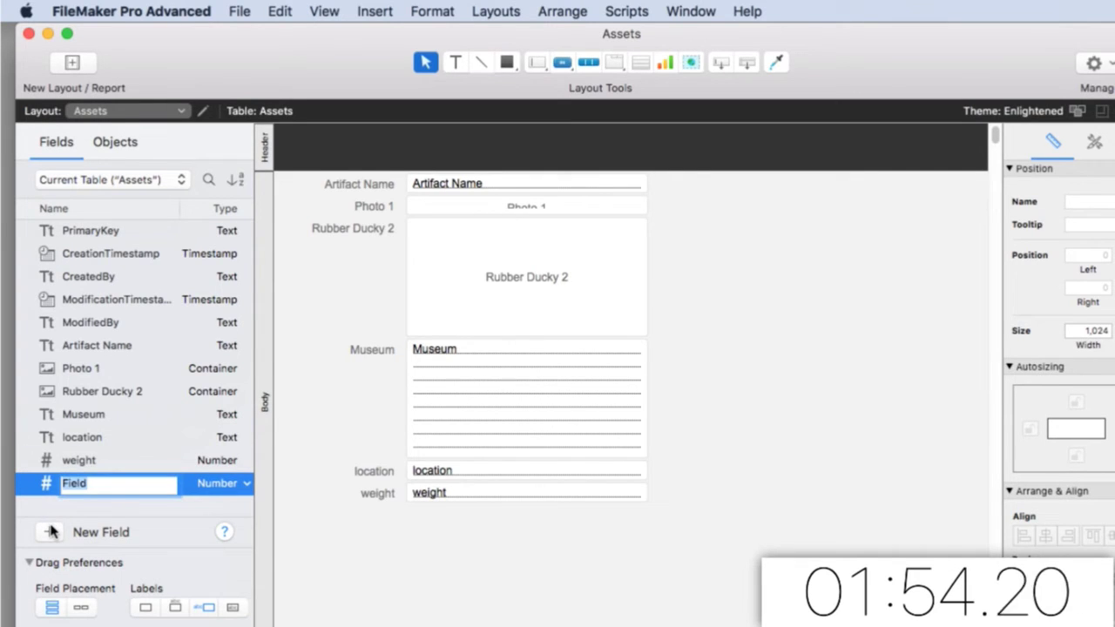
type("fnsured value")
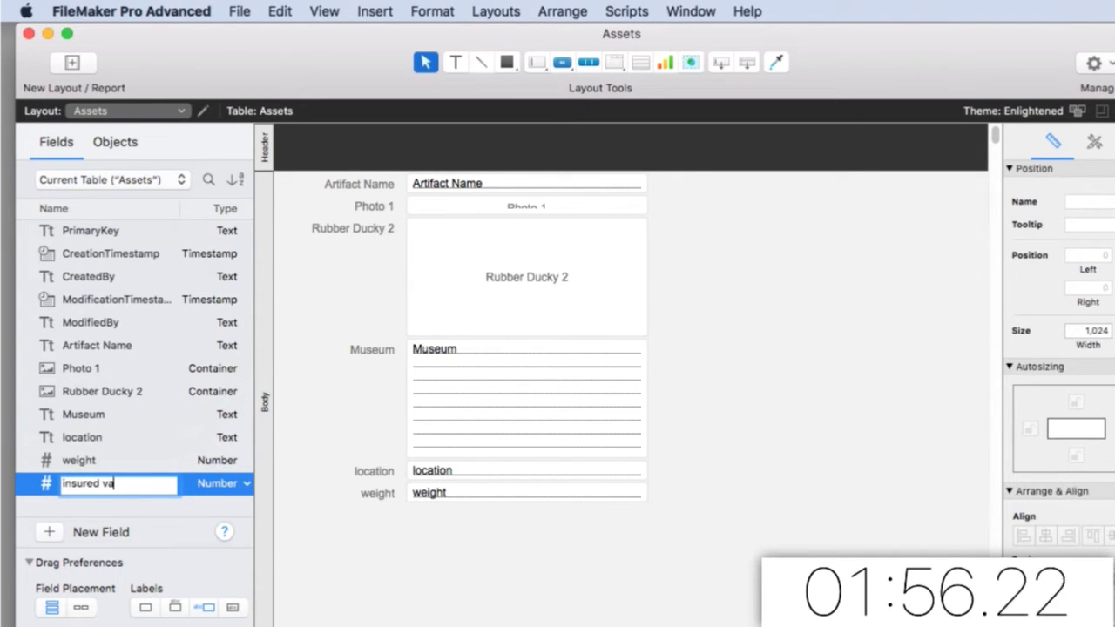
key("Return")
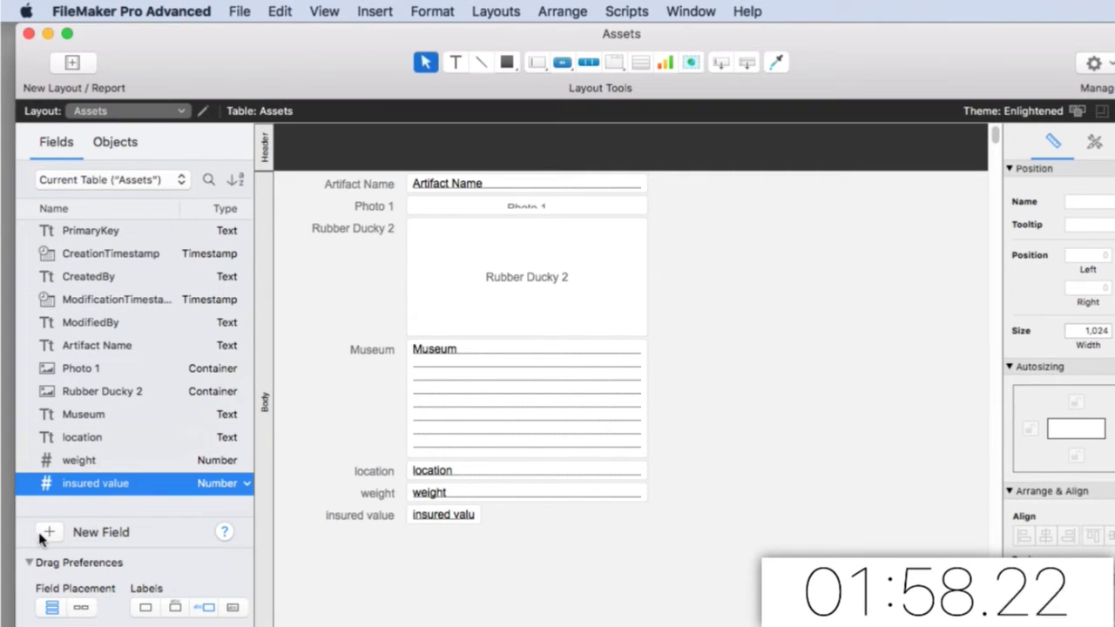
Add a Description Text field
left_click(41, 531)
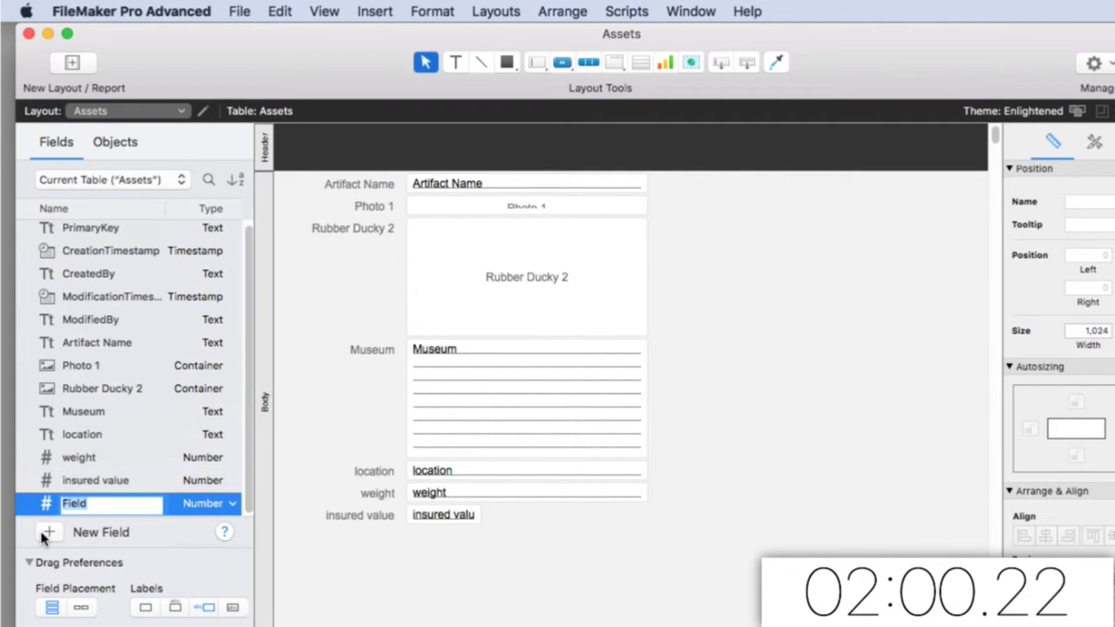
type("Description")
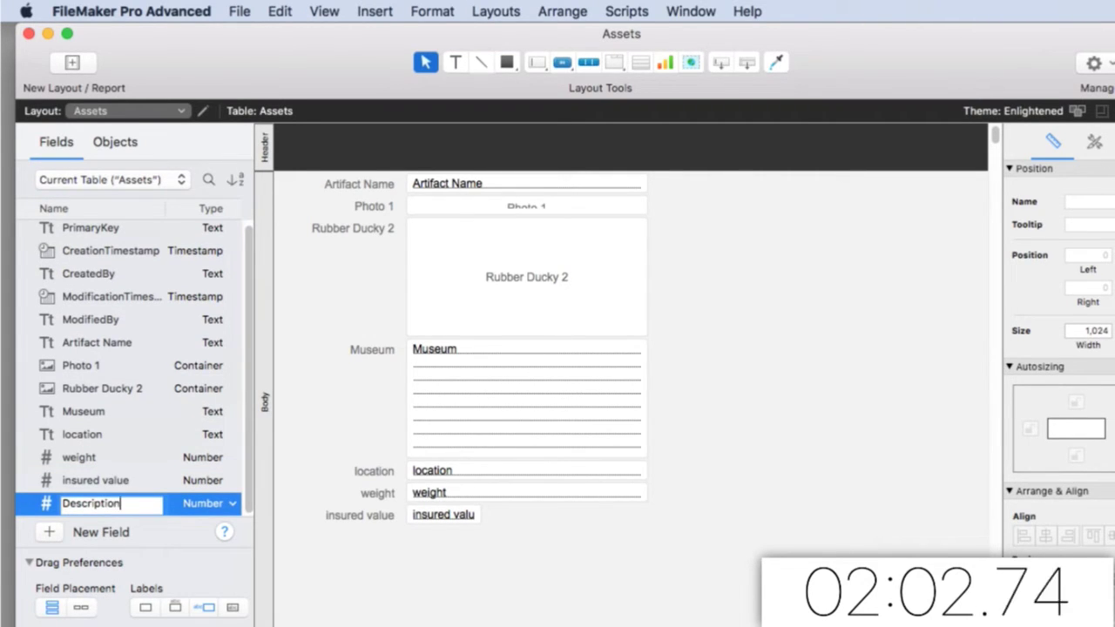
key("Return")
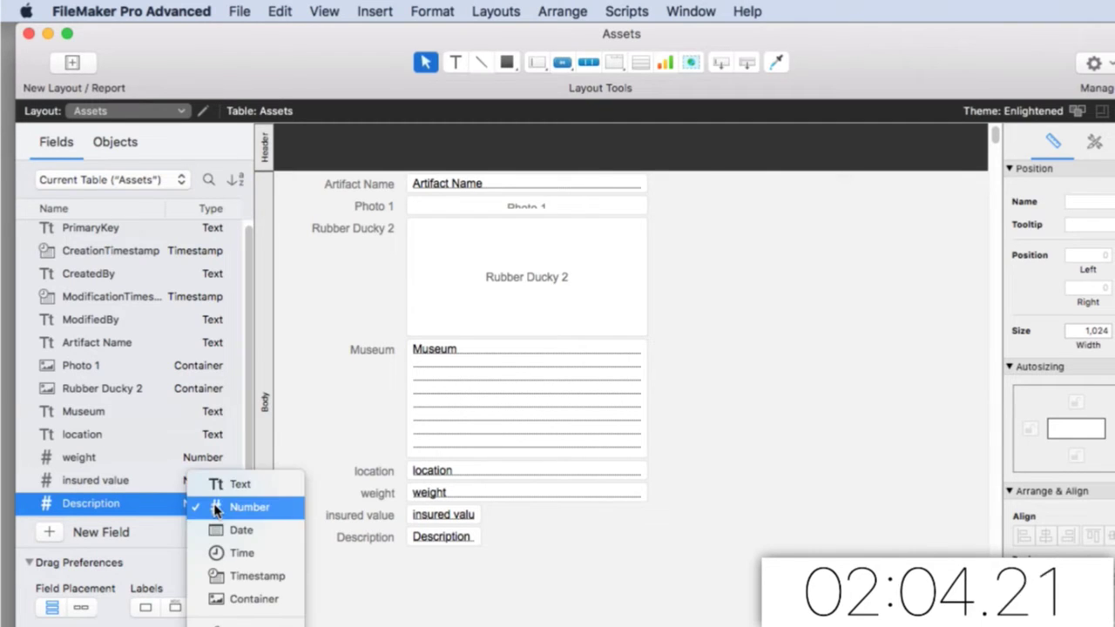
left_click(218, 505)
left_click(235, 485)
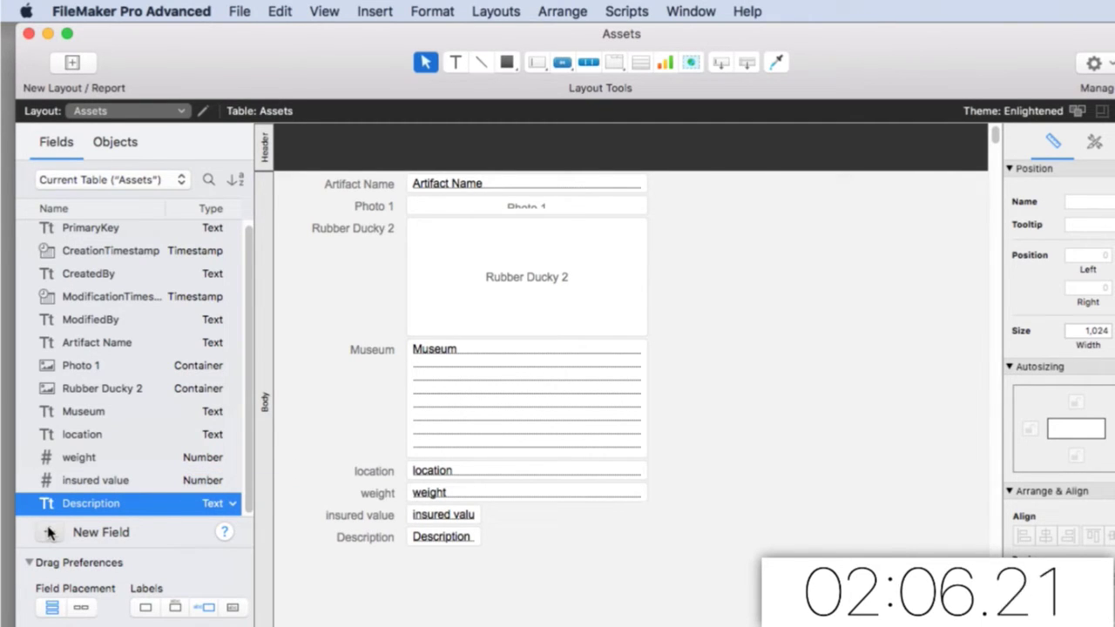
Add Date of artifact and date discovered Date fields
left_click(48, 532)
type("Date")
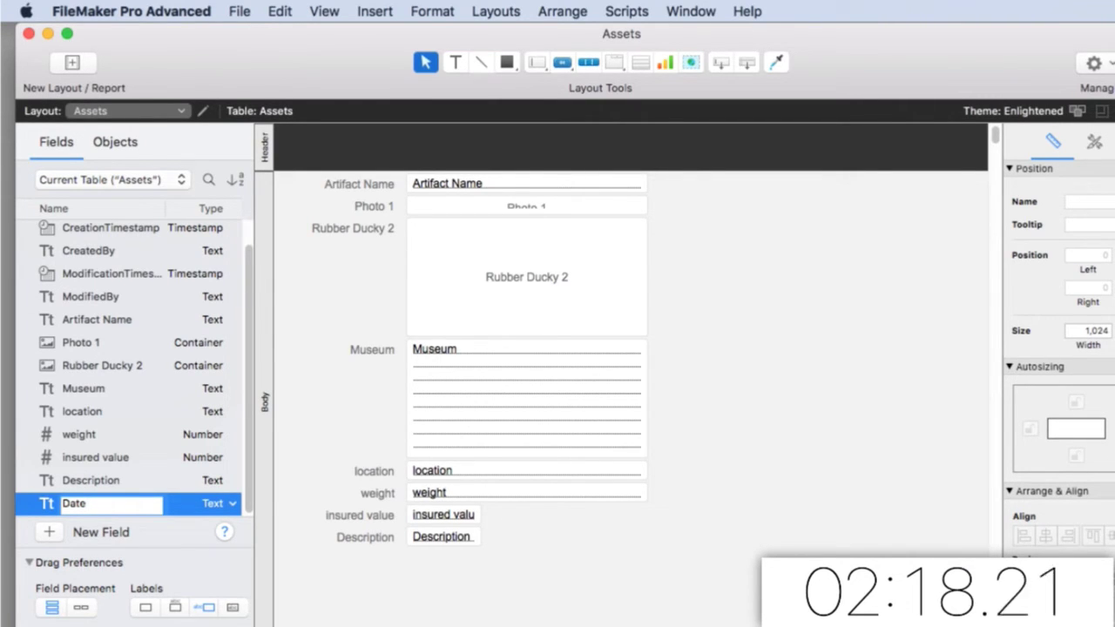
type("artifact")
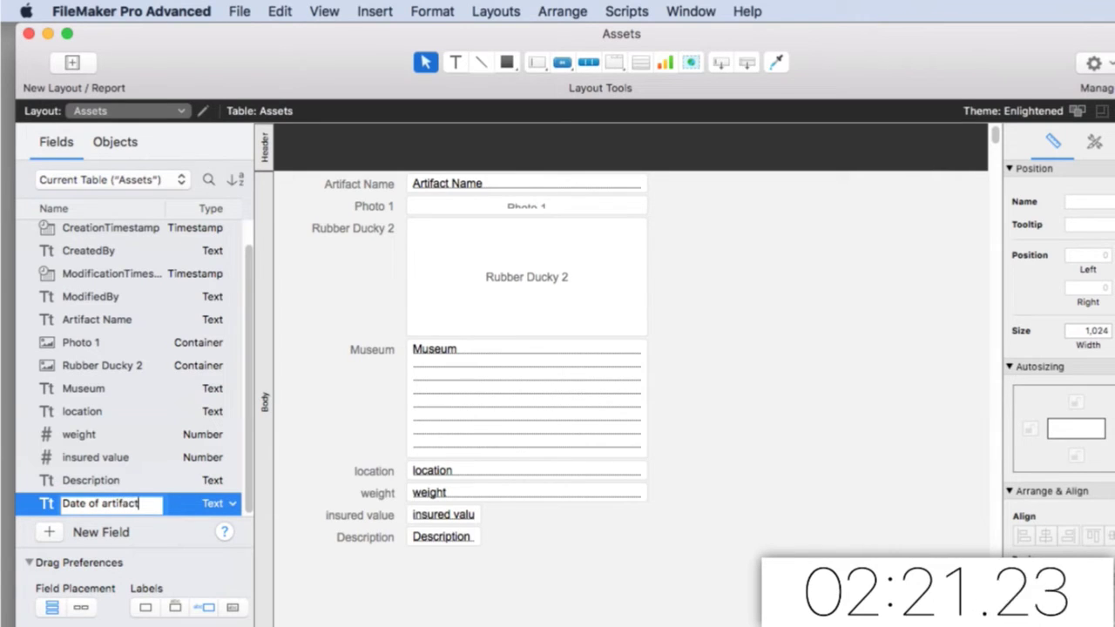
key("Return")
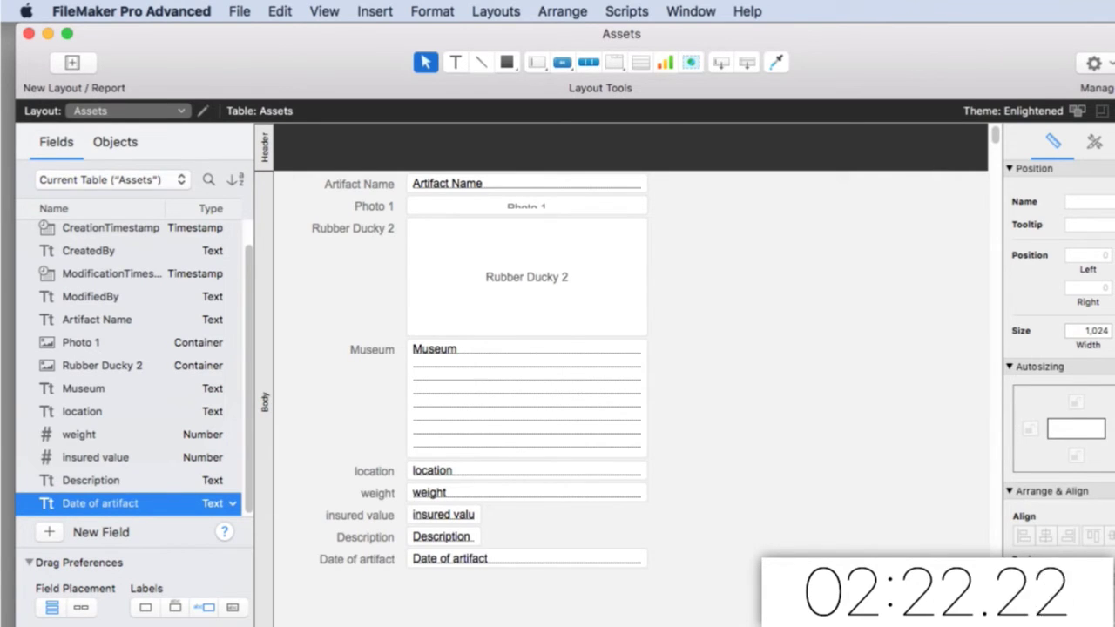
left_click(210, 506)
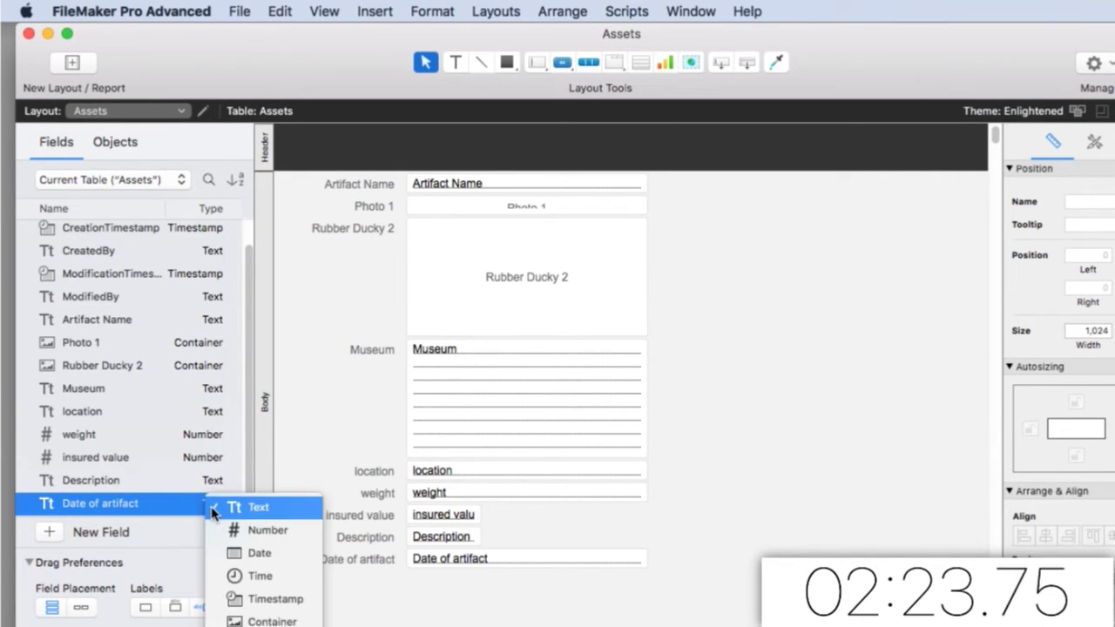
left_click(254, 552)
left_click(56, 531)
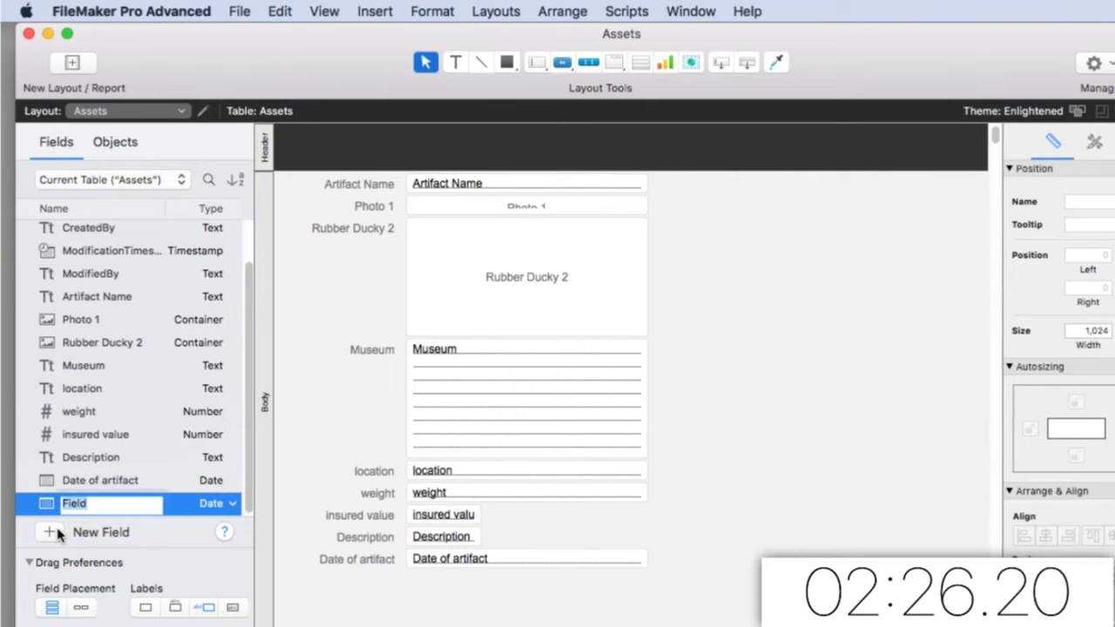
type("date discovered")
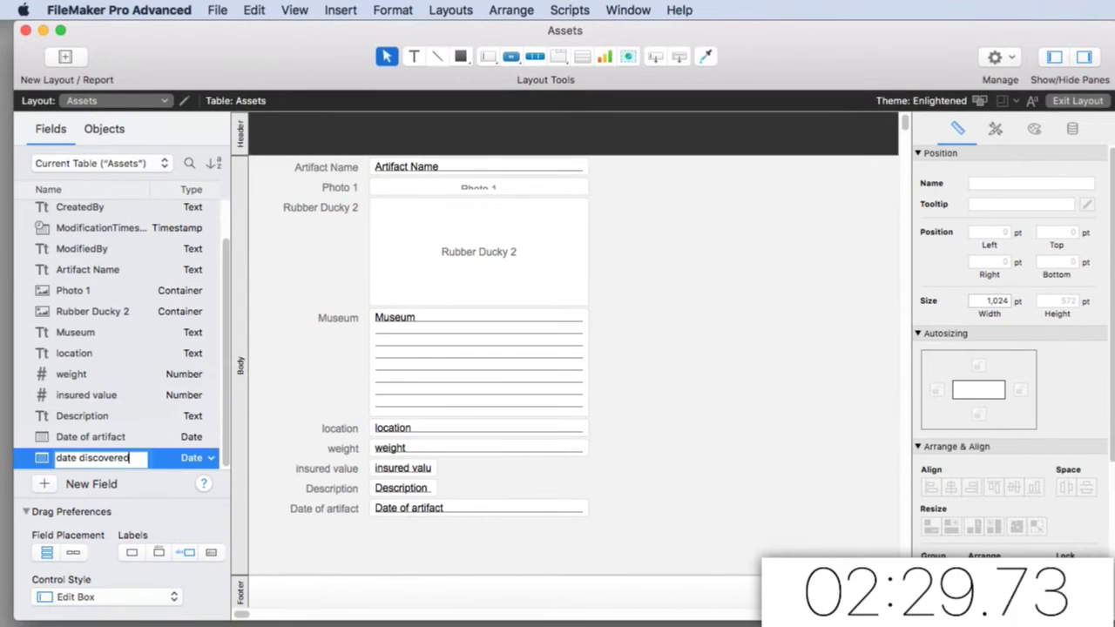
key("Return")
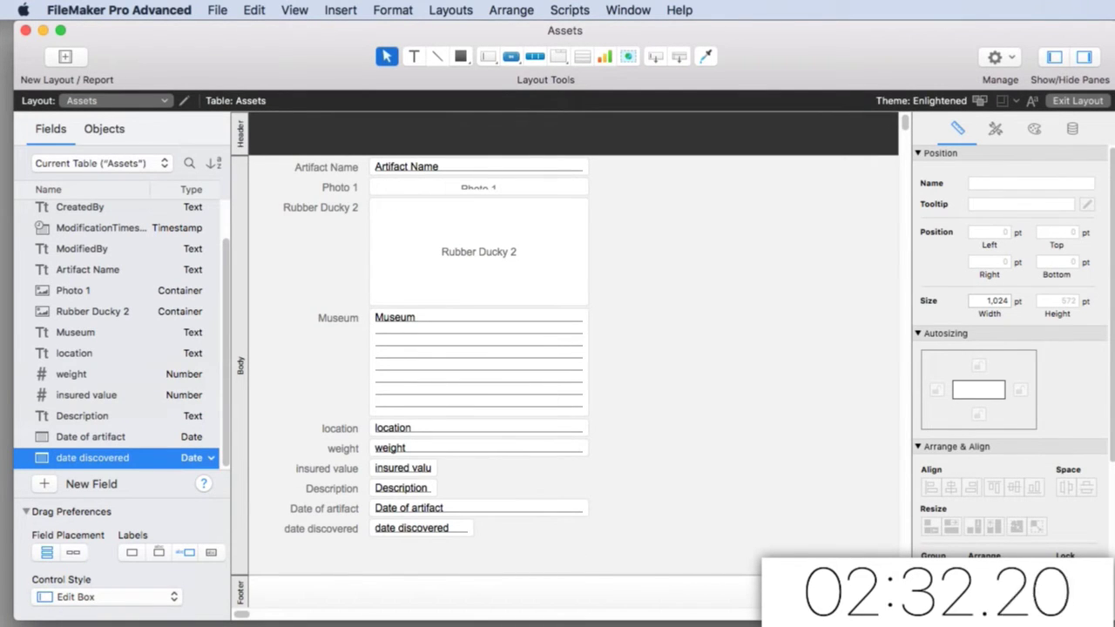
Reorder the fields so Date of artifact and date discovered follow weight, then confirm
left_click(216, 9)
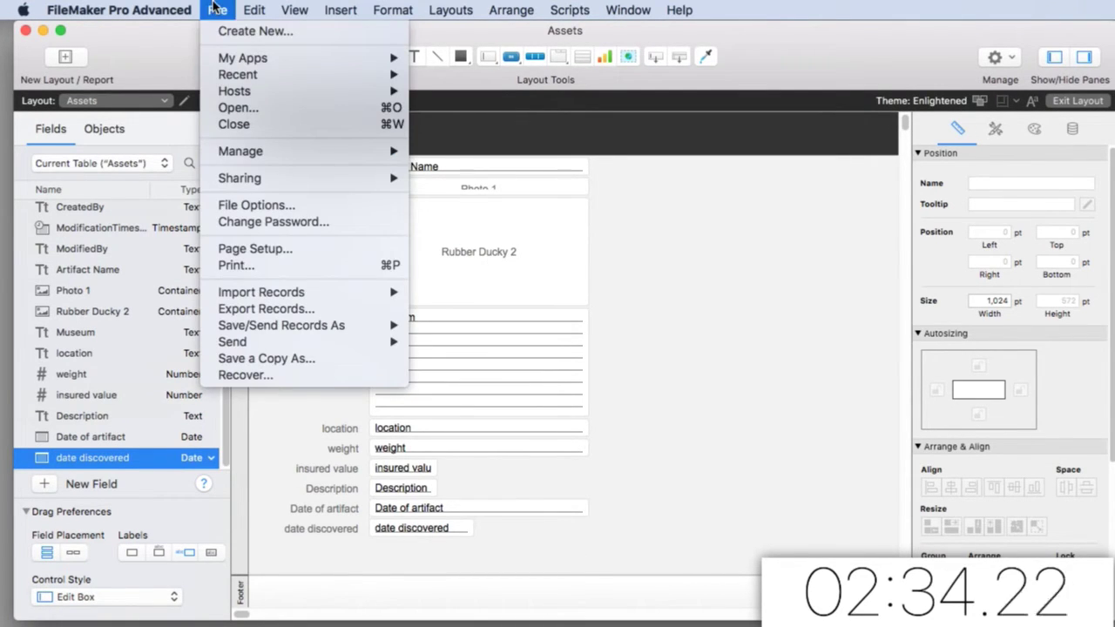
mouse_move(290, 153)
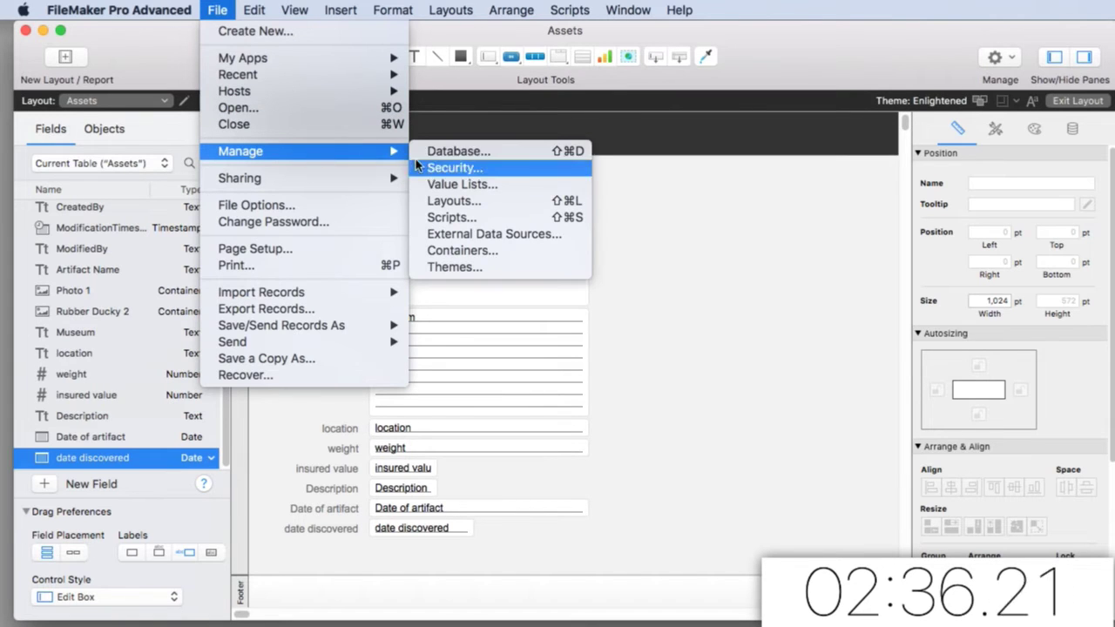
left_click(444, 155)
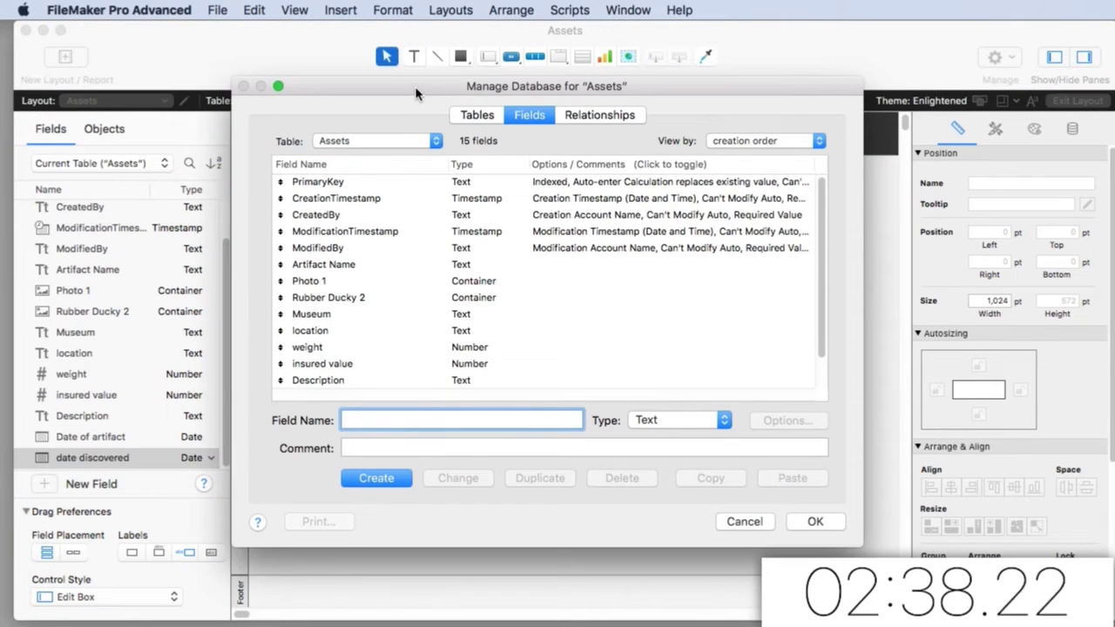
left_click_drag(449, 98, 464, 95)
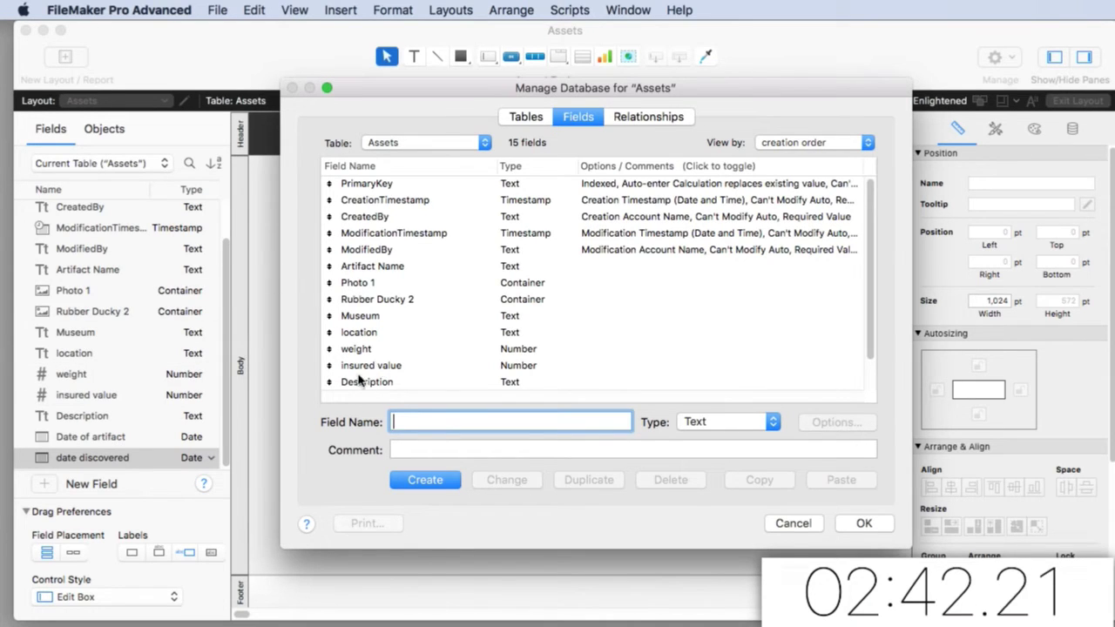
scroll(368, 369, "down", 2)
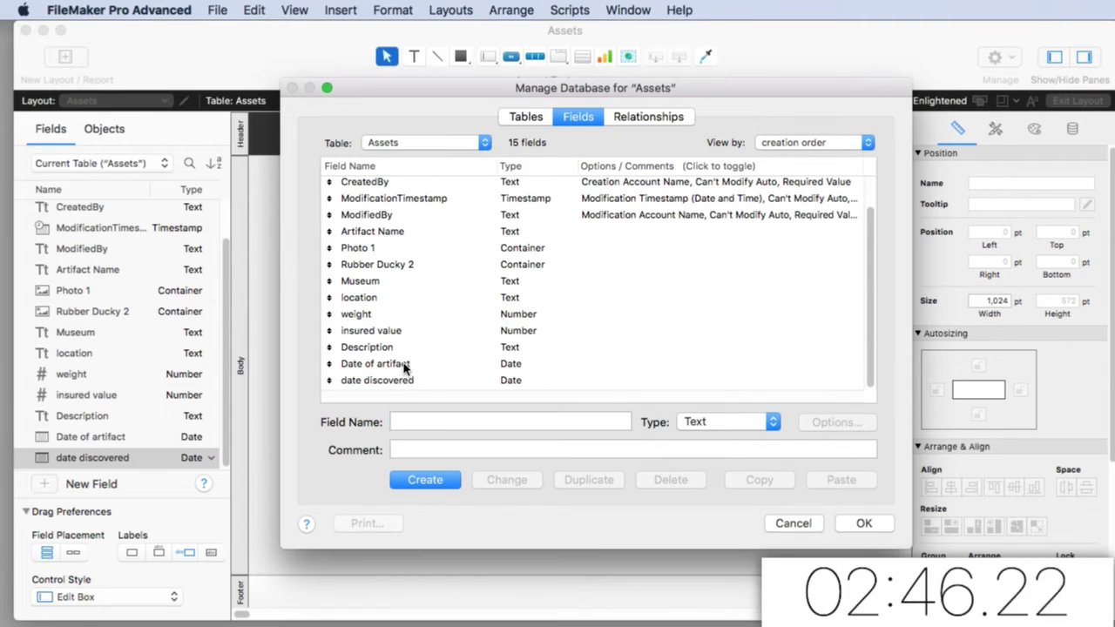
left_click_drag(405, 364, 405, 327)
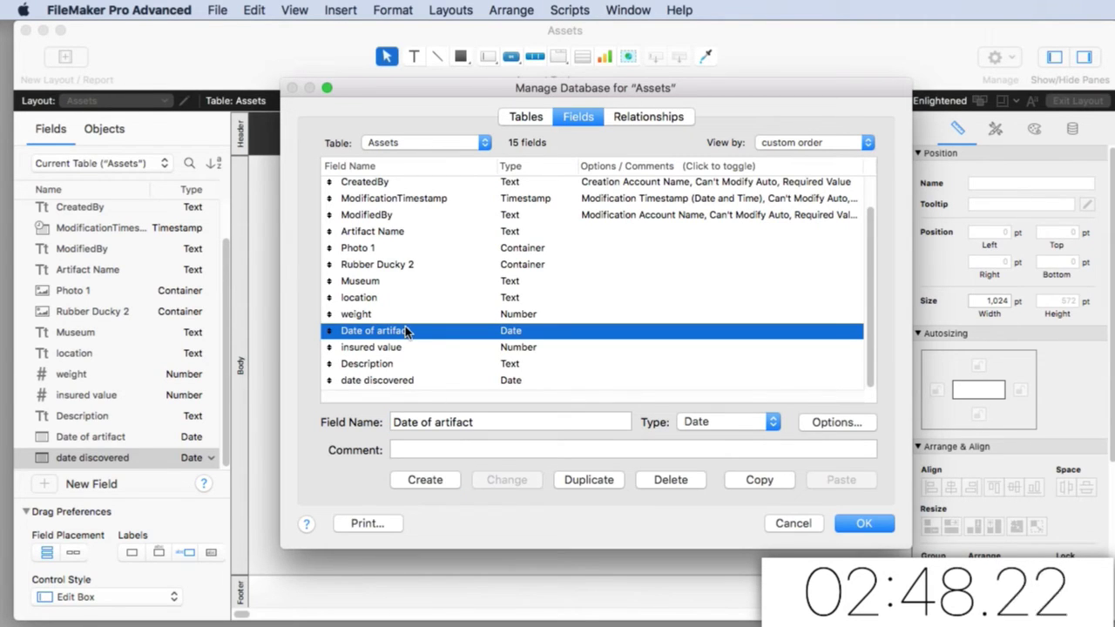
left_click_drag(388, 384, 383, 349)
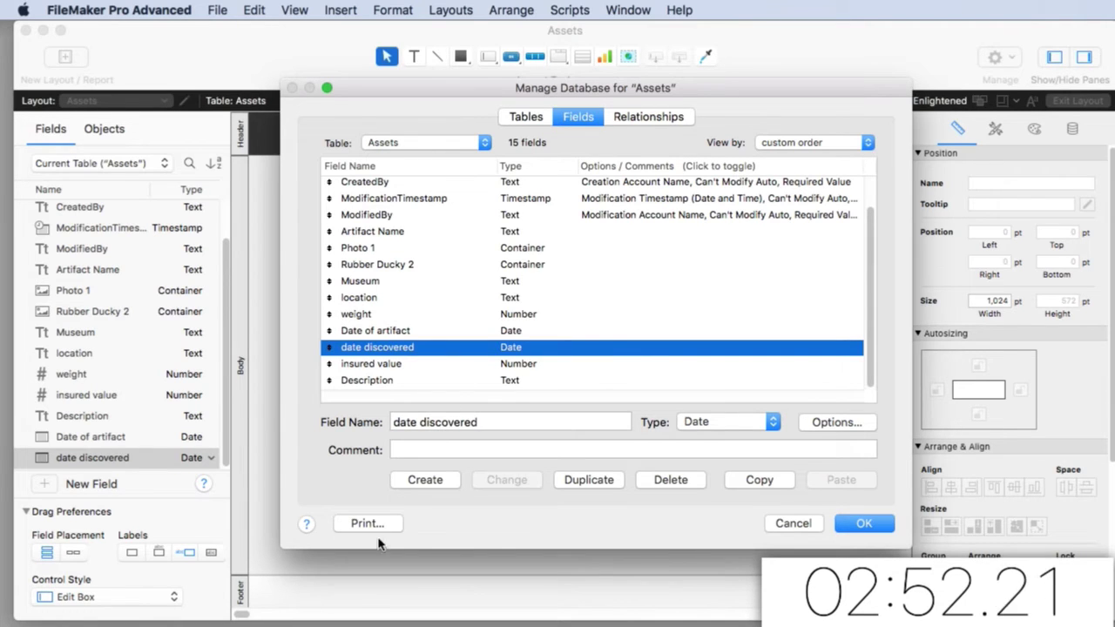
left_click_drag(701, 87, 662, 95)
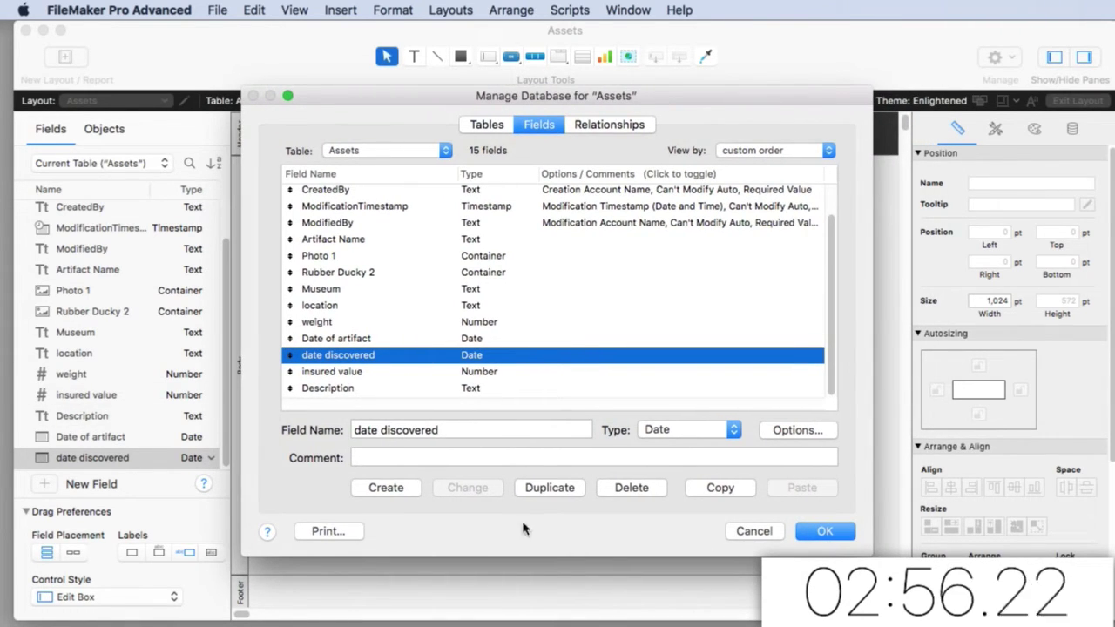
left_click(823, 530)
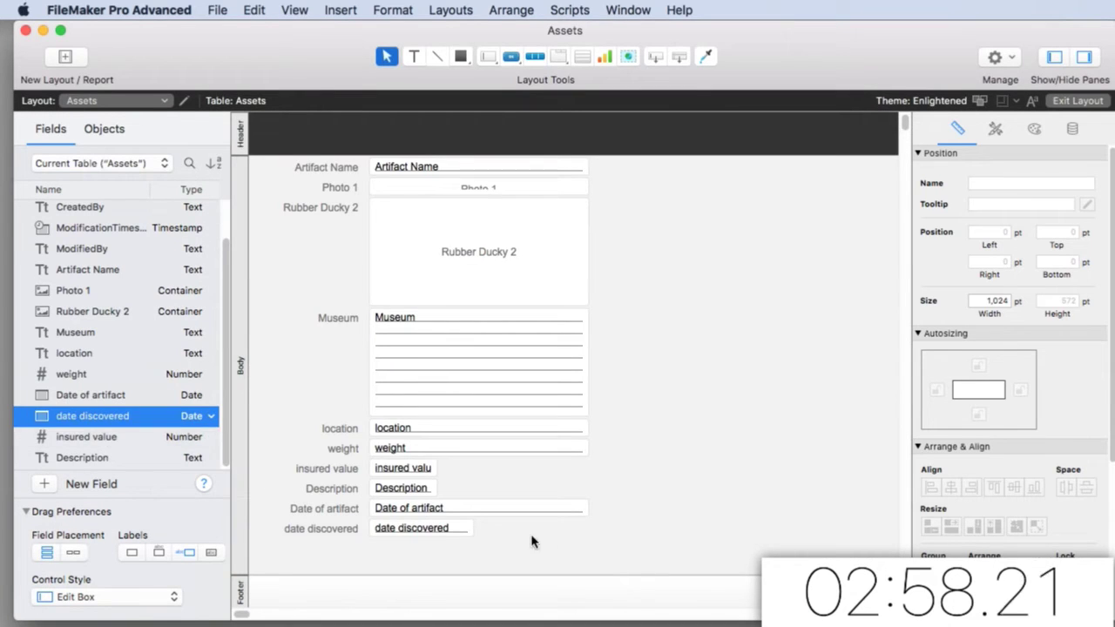
Clear the layout, then place Artifact Name and a 134 pt tall Description box
left_click_drag(523, 544, 331, 161)
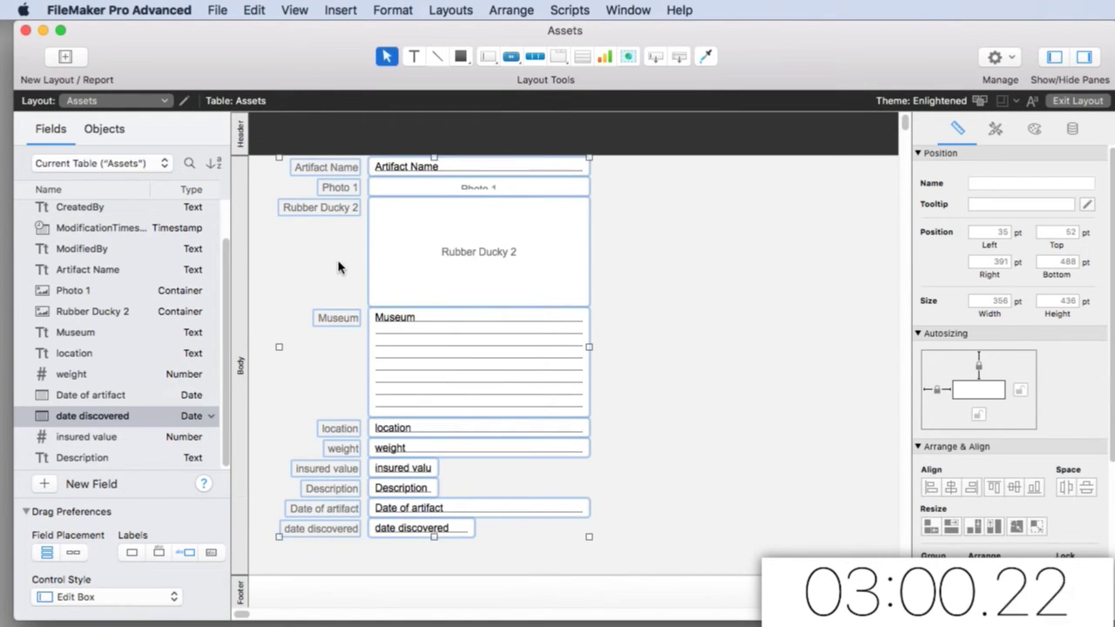
key("Delete")
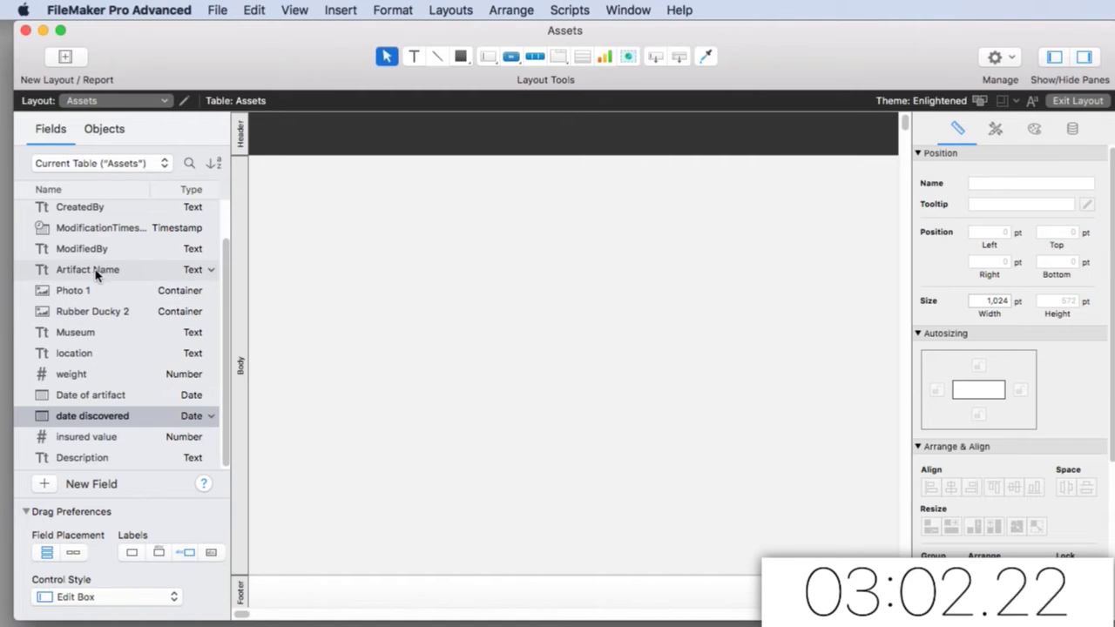
left_click_drag(94, 271, 369, 177)
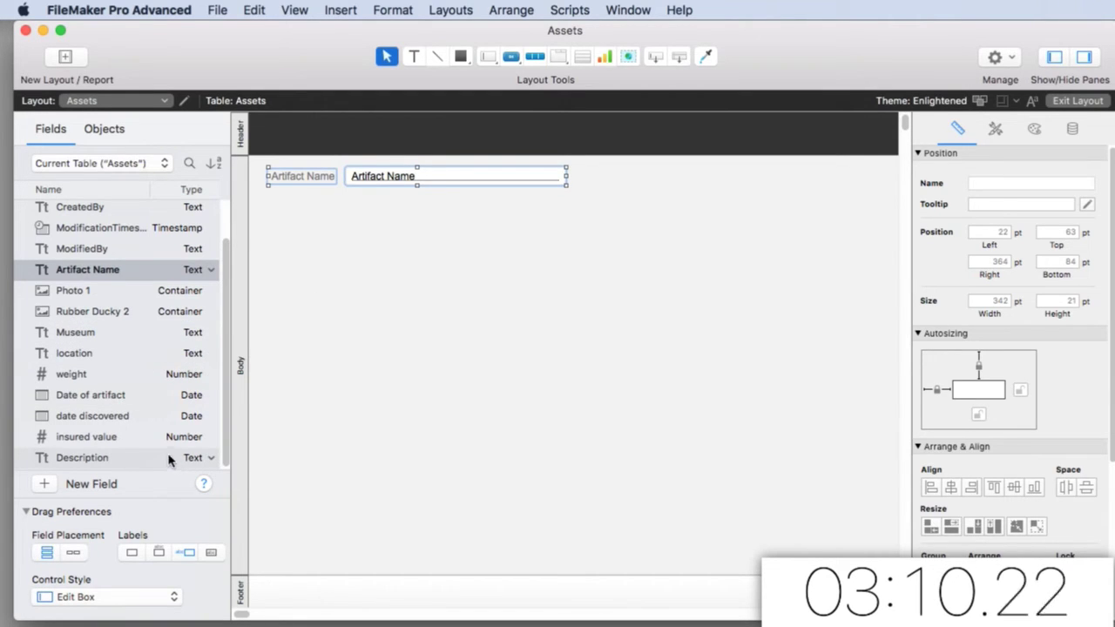
left_click_drag(184, 458, 379, 199)
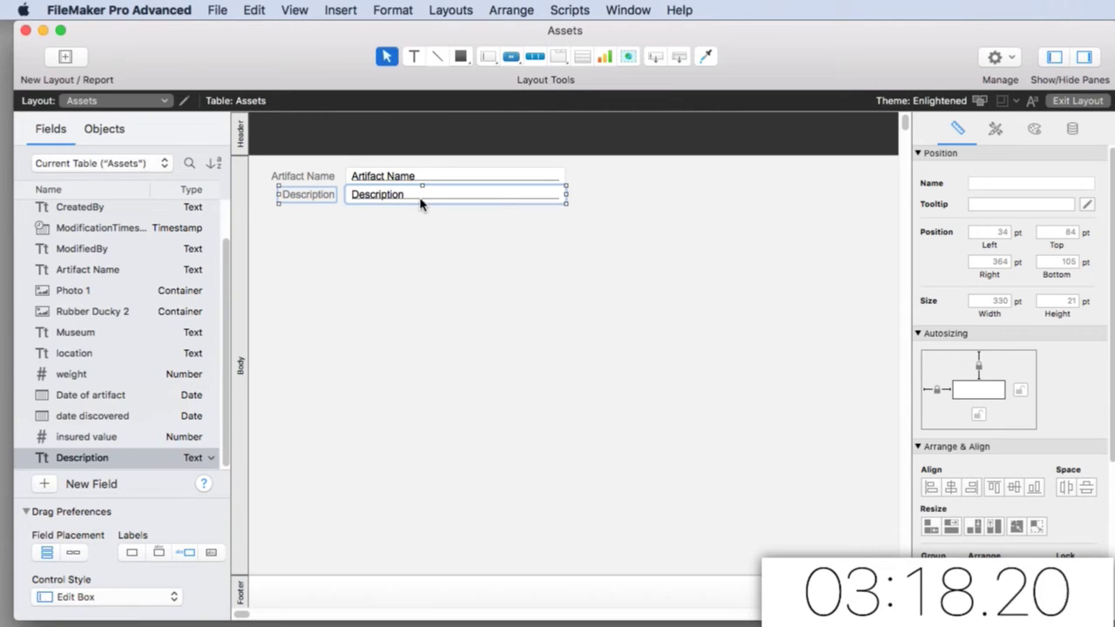
left_click_drag(421, 203, 420, 301)
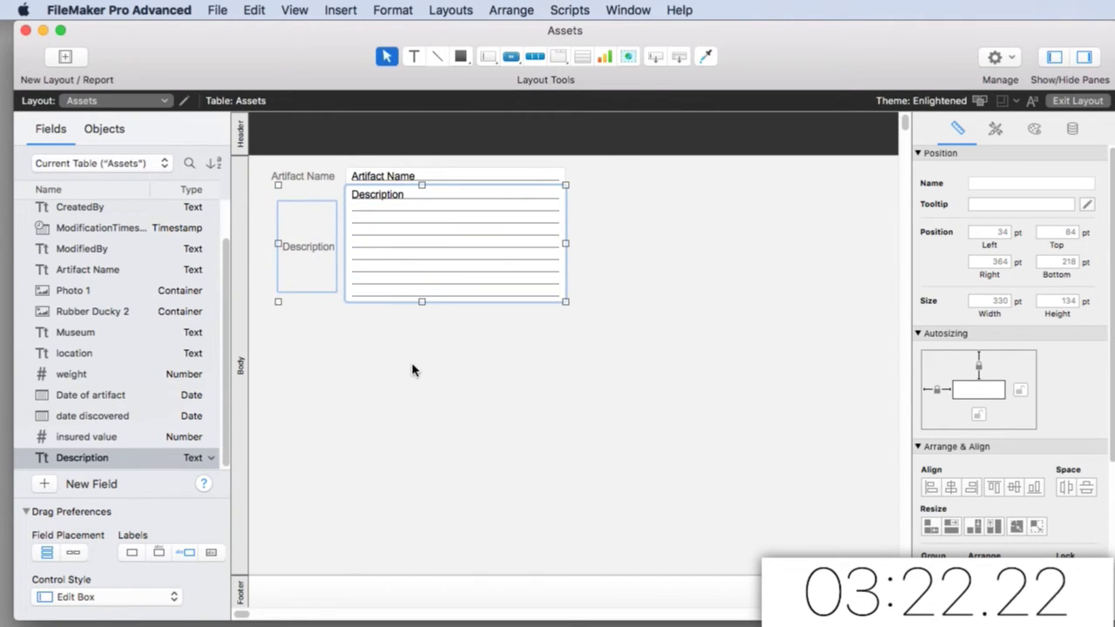
Place Museum, location, weight, both date fields and insured value below Description
left_click(126, 335)
key("shift+Down")
key("shift+Down")
key("shift+Down")
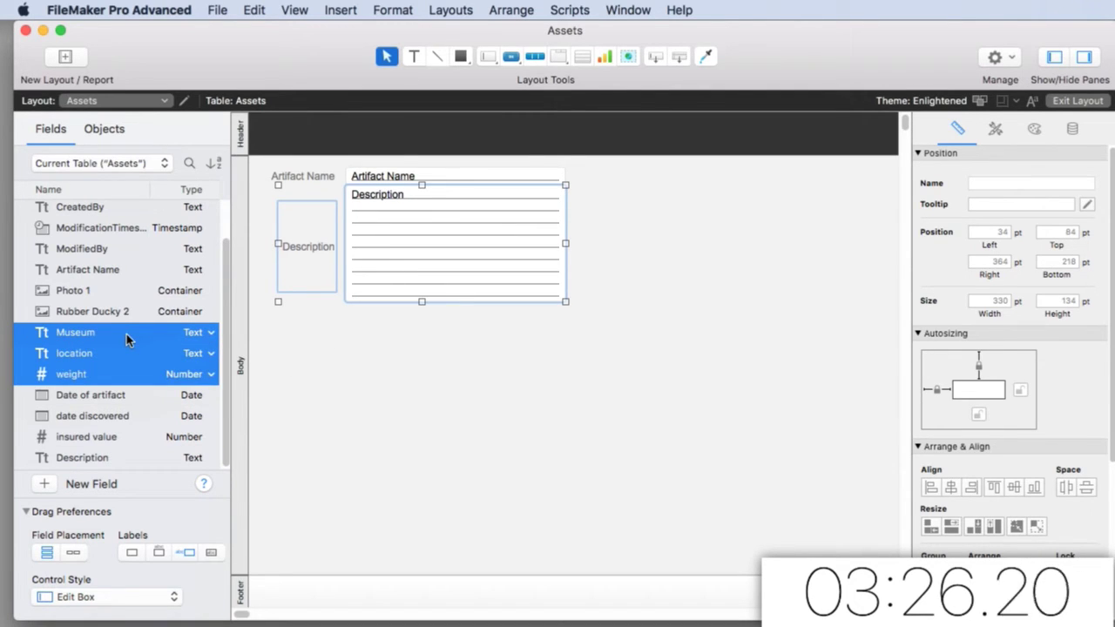
key("shift+Down")
key("shift+Down")
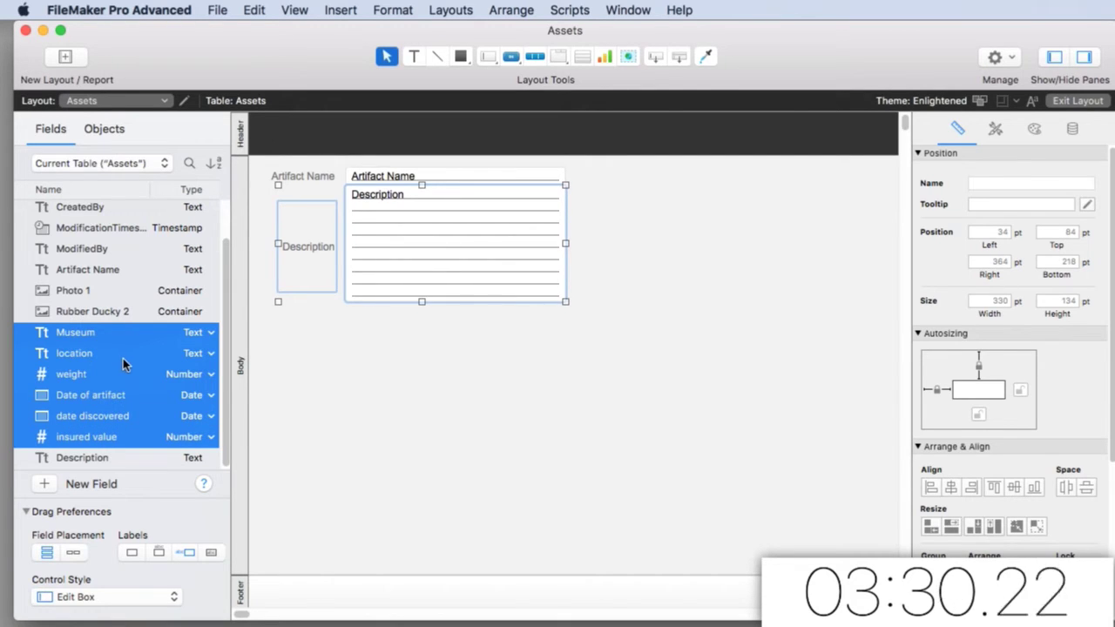
left_click_drag(122, 358, 383, 384)
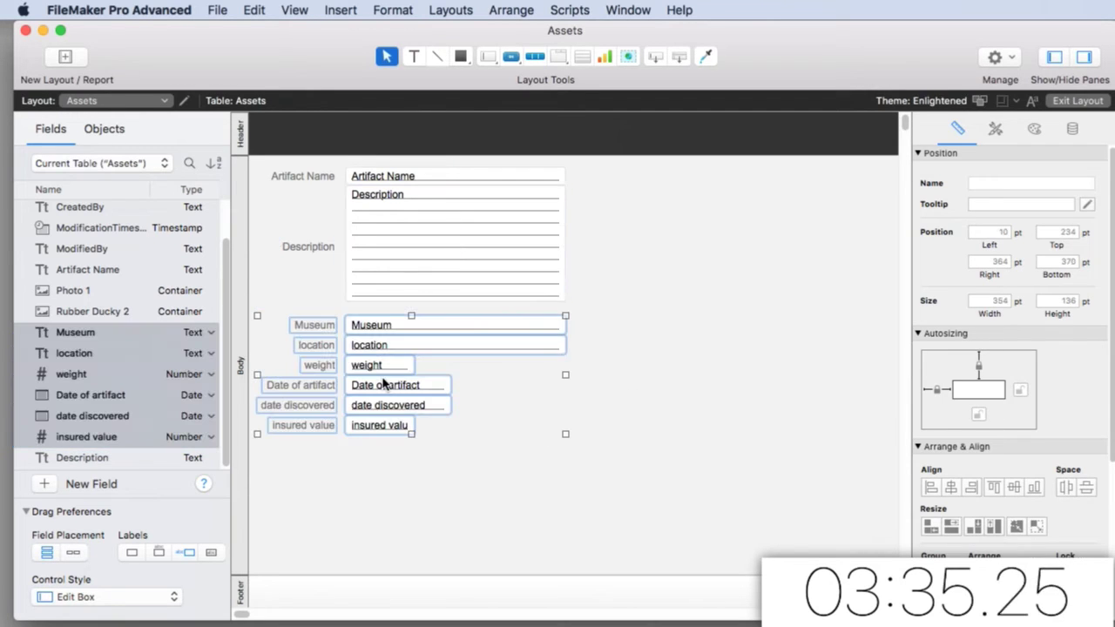
left_click(619, 394)
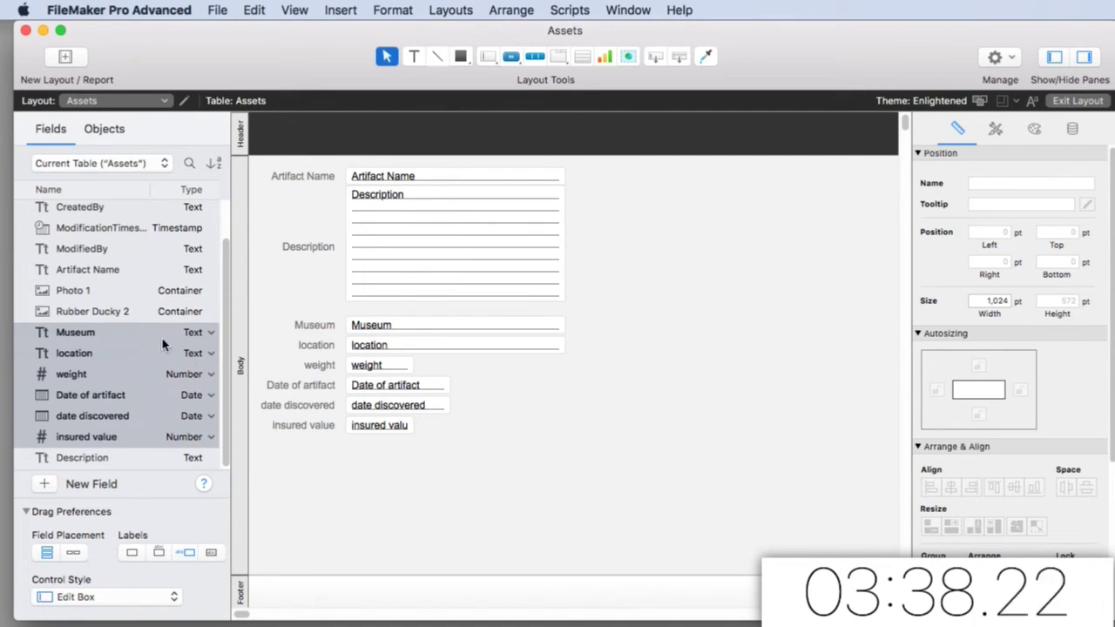
Place a 155 pt tall Photo 1 container at the right and rename Rubber Ducky 2 to Photo 2
left_click_drag(117, 290, 678, 190)
left_click_drag(731, 275, 731, 301)
right_click(128, 319)
left_click(185, 322)
key("BackSpace")
type("Pho")
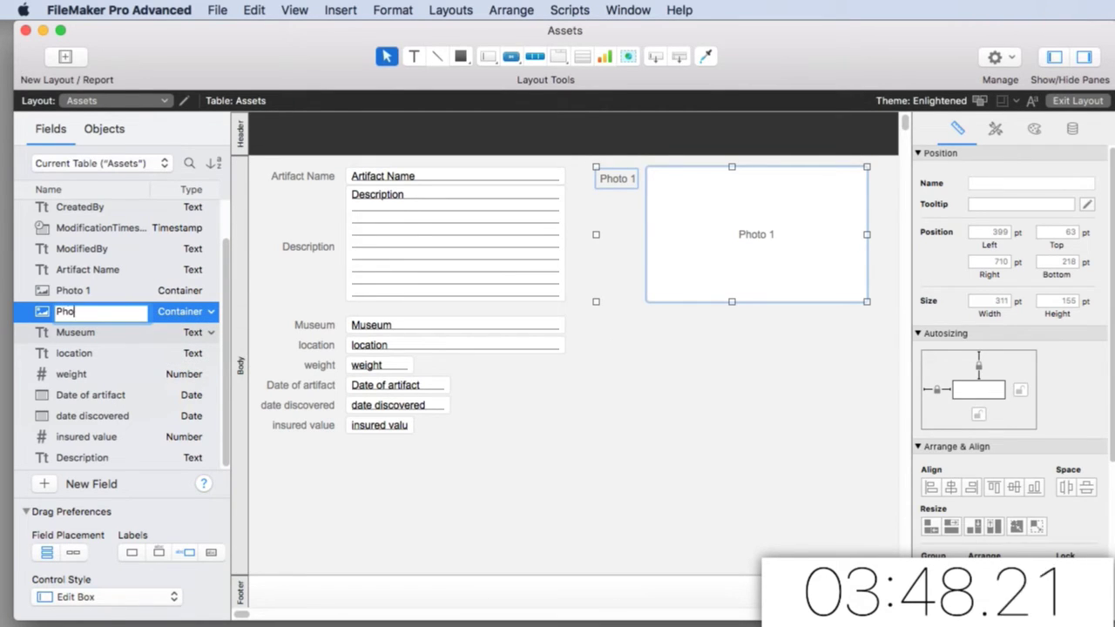
type("to 2")
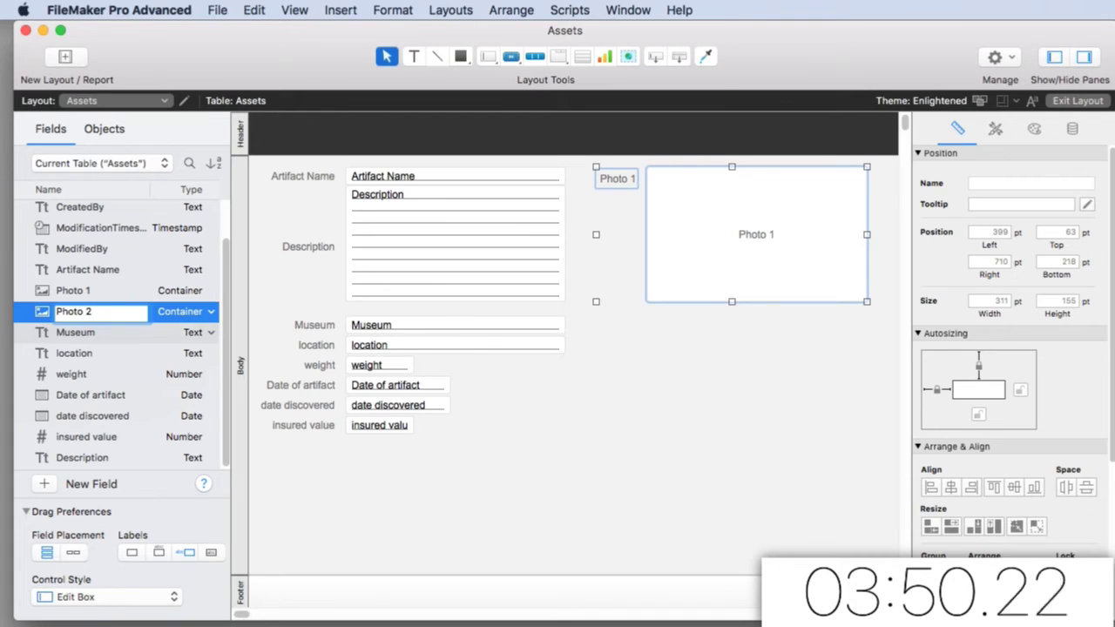
key("Return")
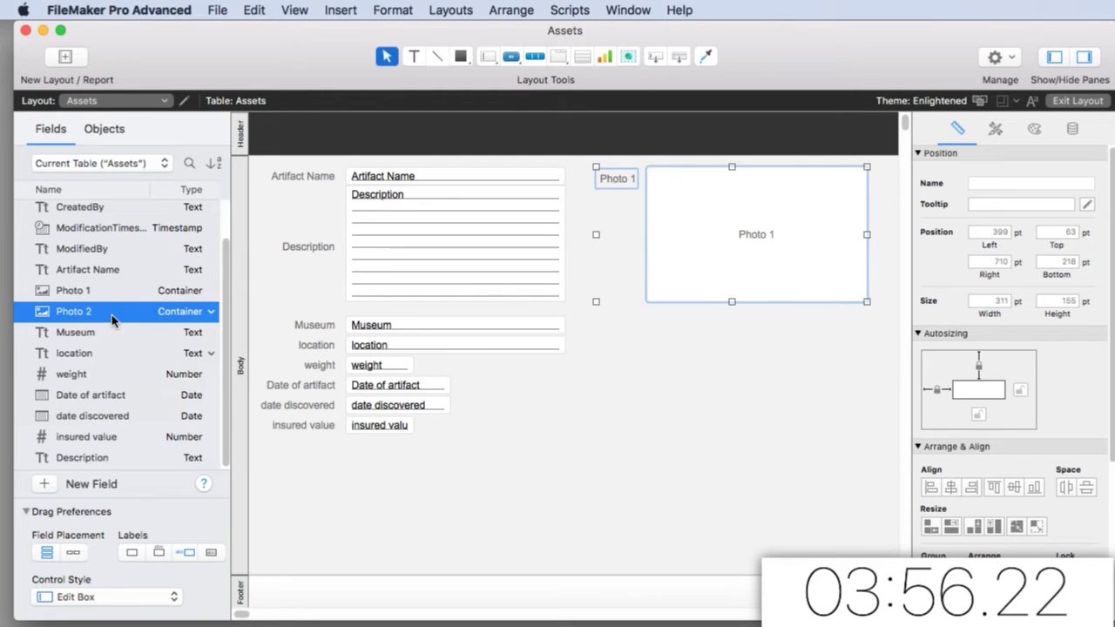
Copy the Photo 1 container below itself and assign the copy to Photo 2
left_click_drag(100, 318, 680, 357)
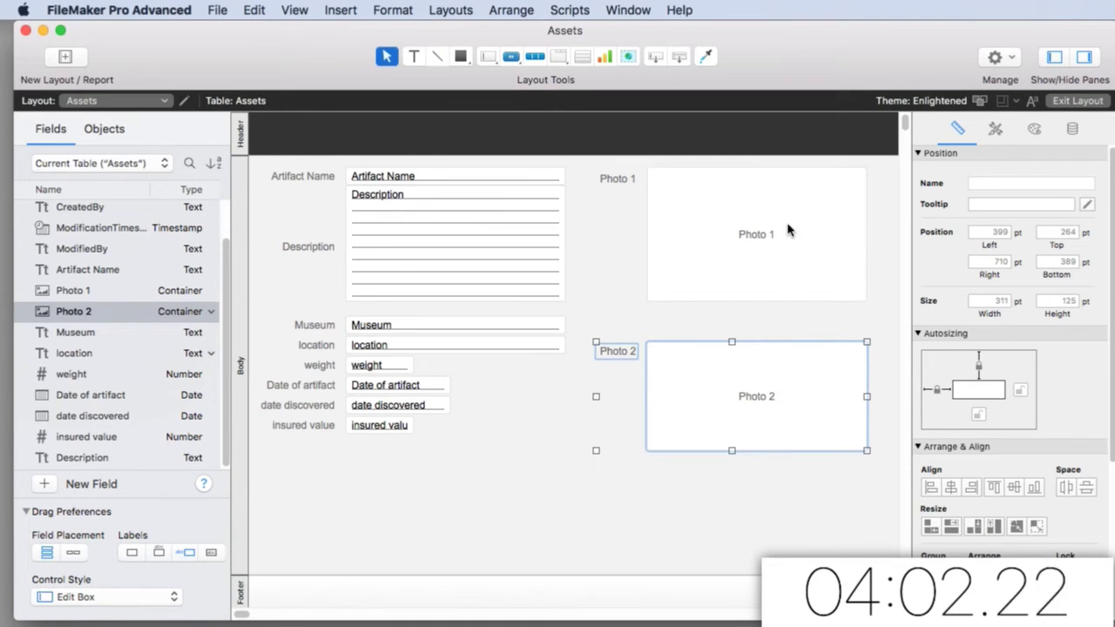
key("BackSpace")
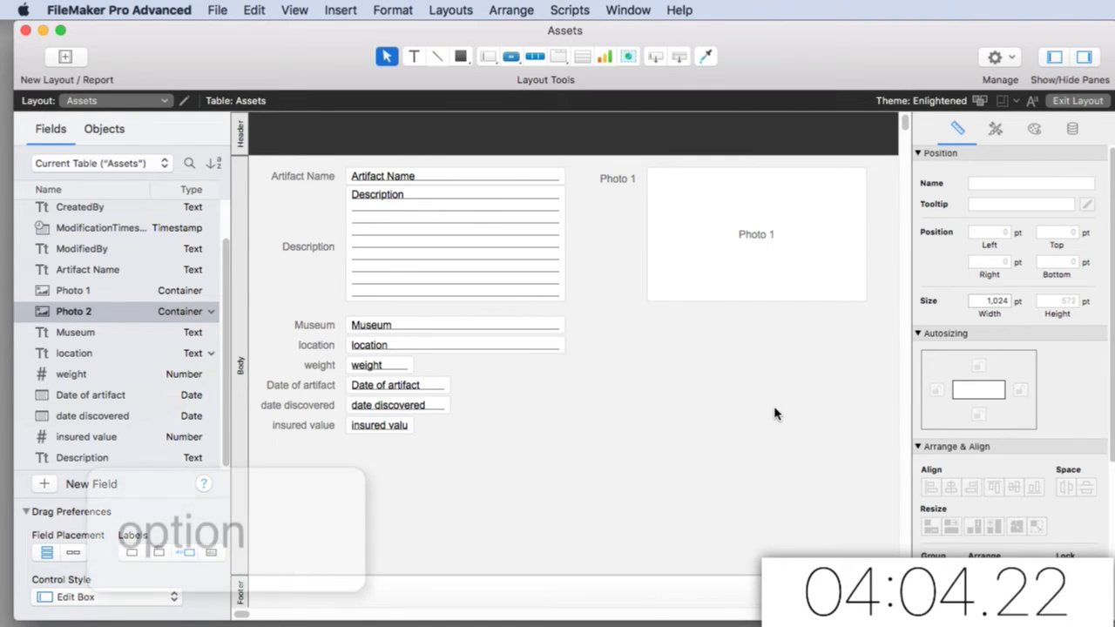
key("alt")
left_click(783, 261)
left_click_drag(772, 253, 773, 422)
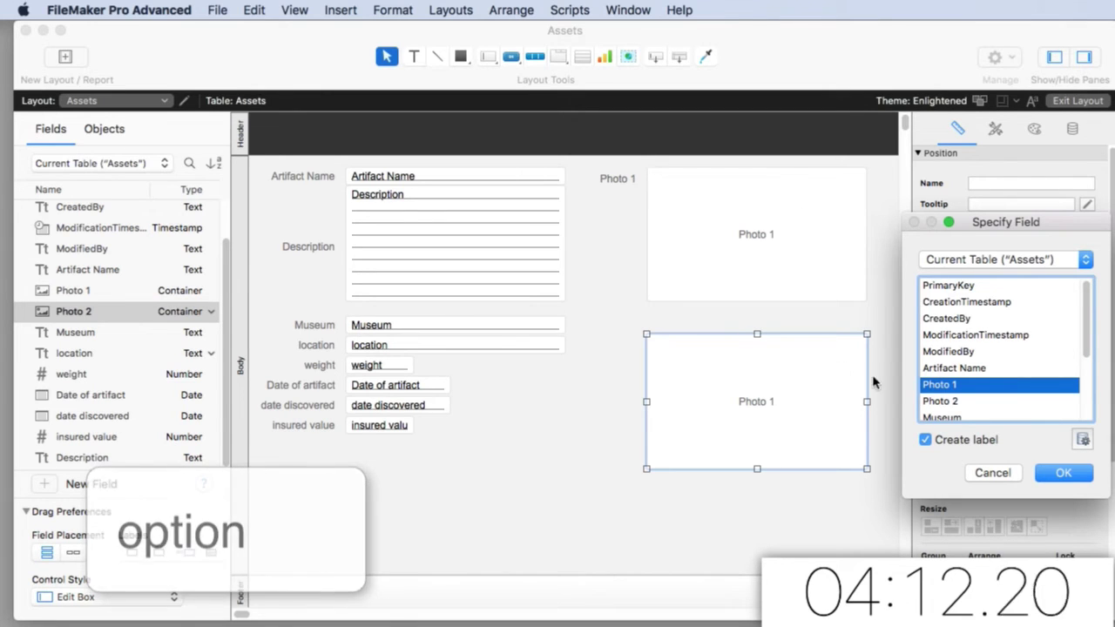
double_click(938, 401)
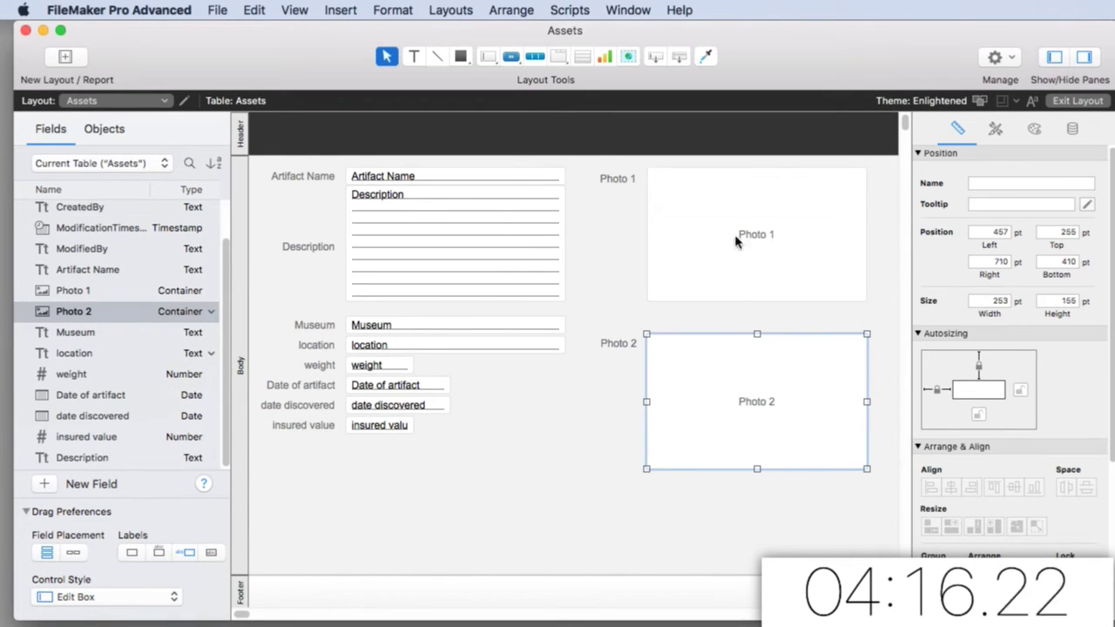
left_click(727, 498)
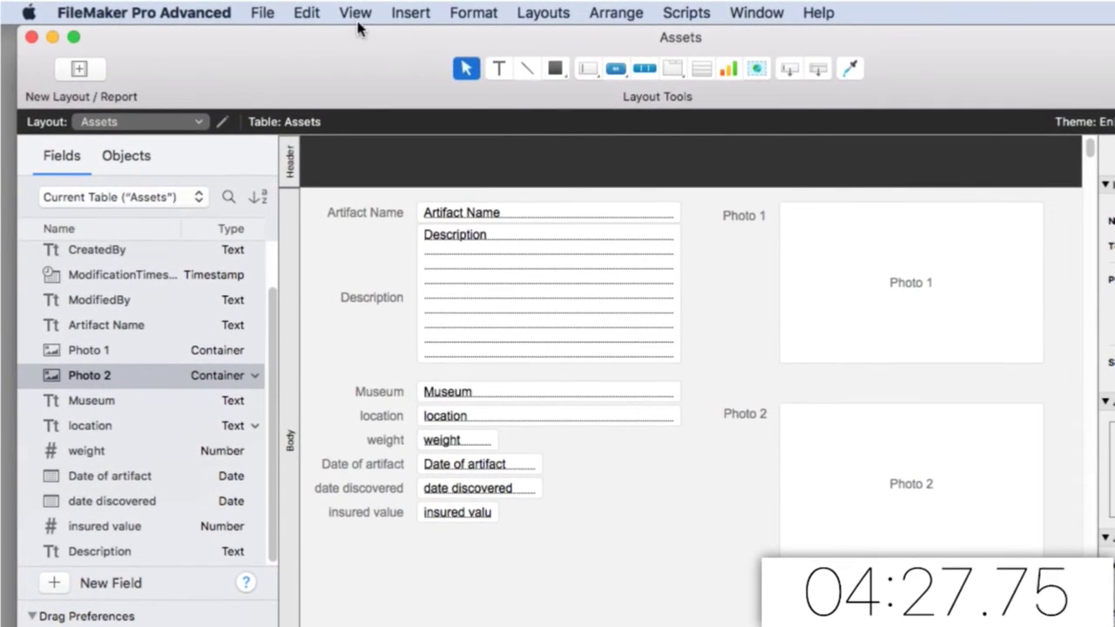
Switch to Browse mode, save the layout changes and widen the window
left_click(296, 12)
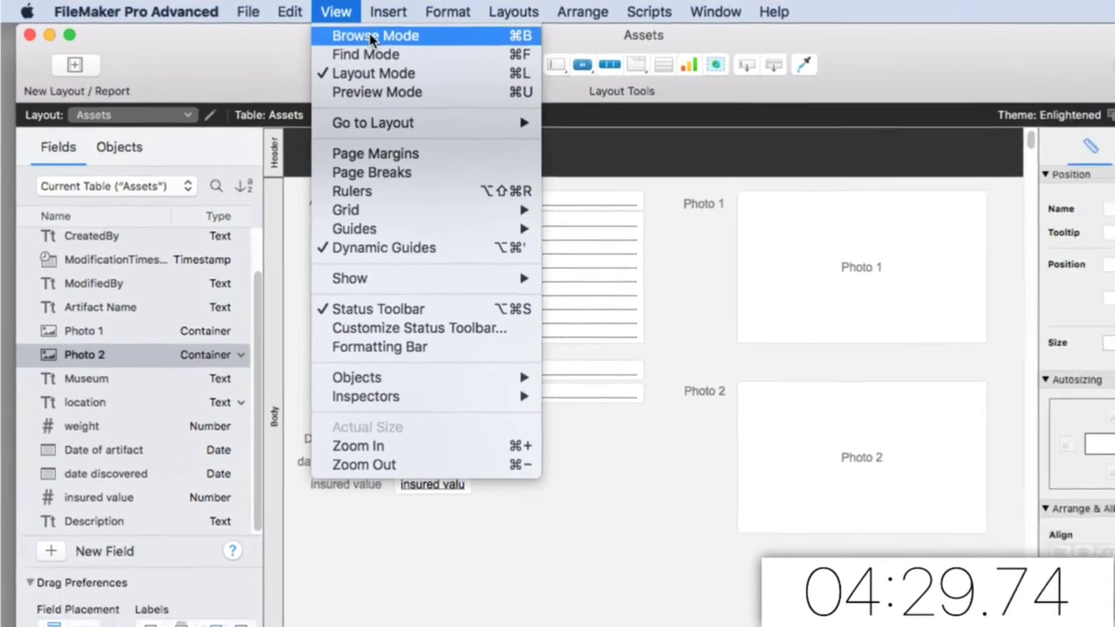
left_click(379, 37)
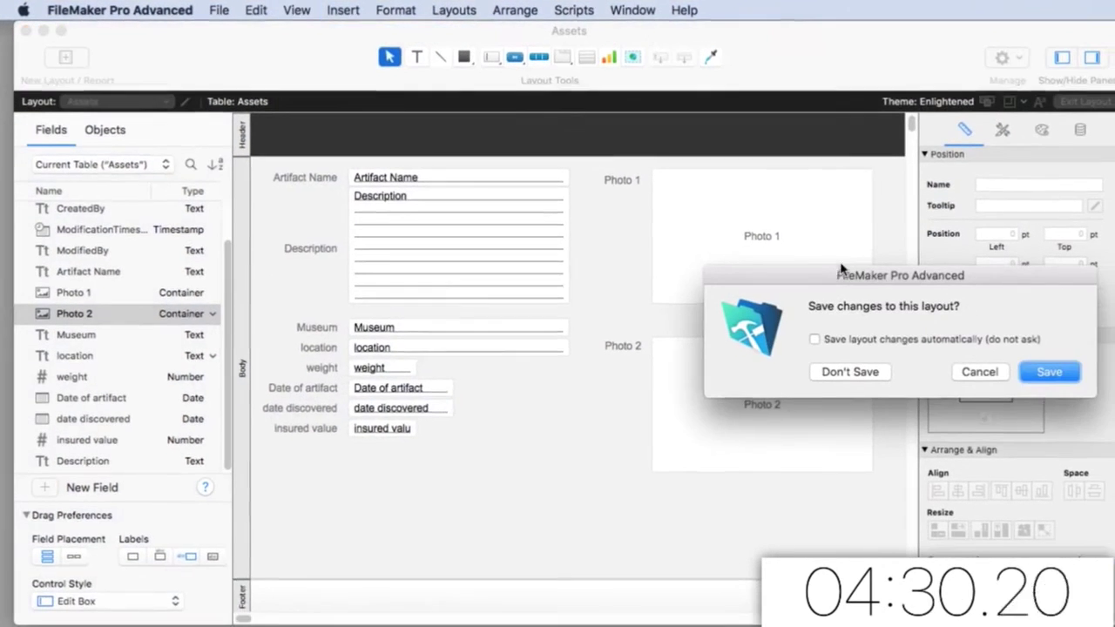
left_click(1037, 371)
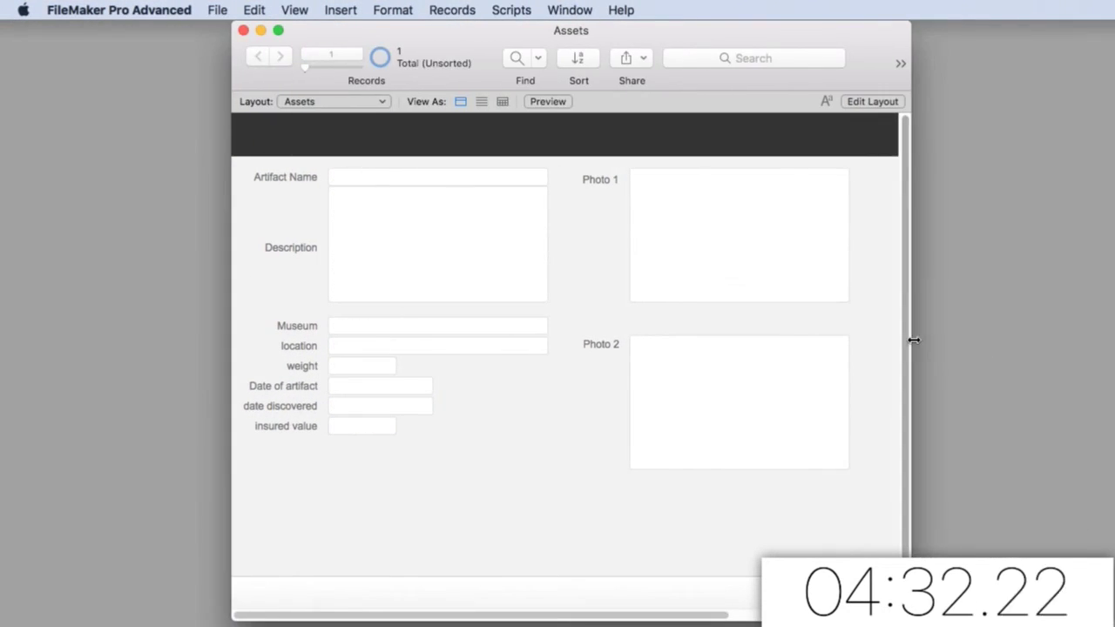
left_click_drag(908, 339, 1087, 341)
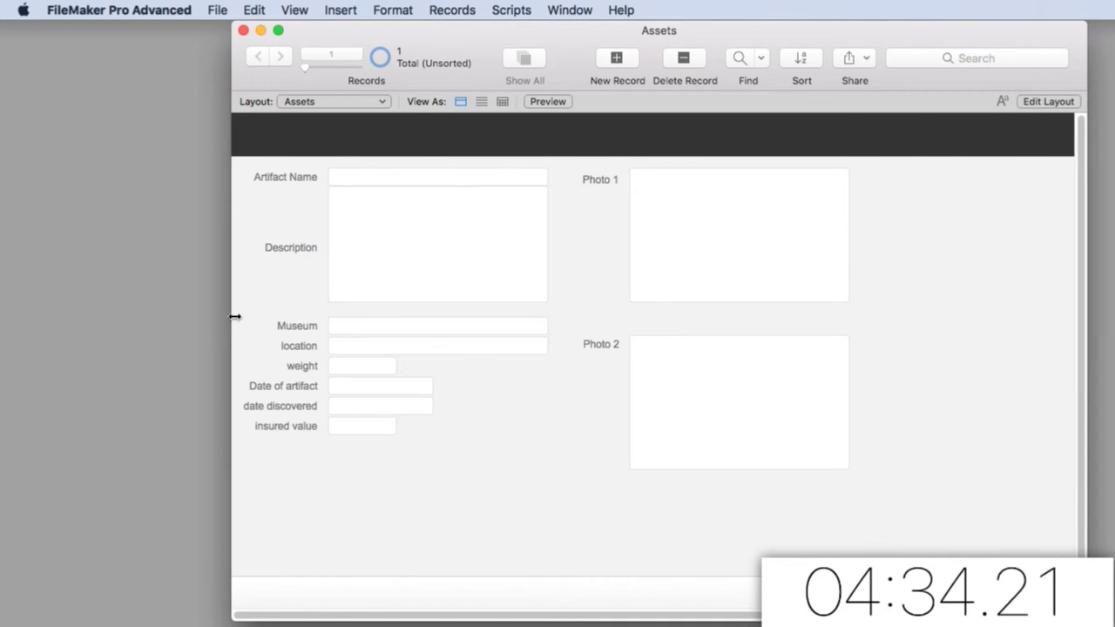
left_click_drag(225, 315, 30, 324)
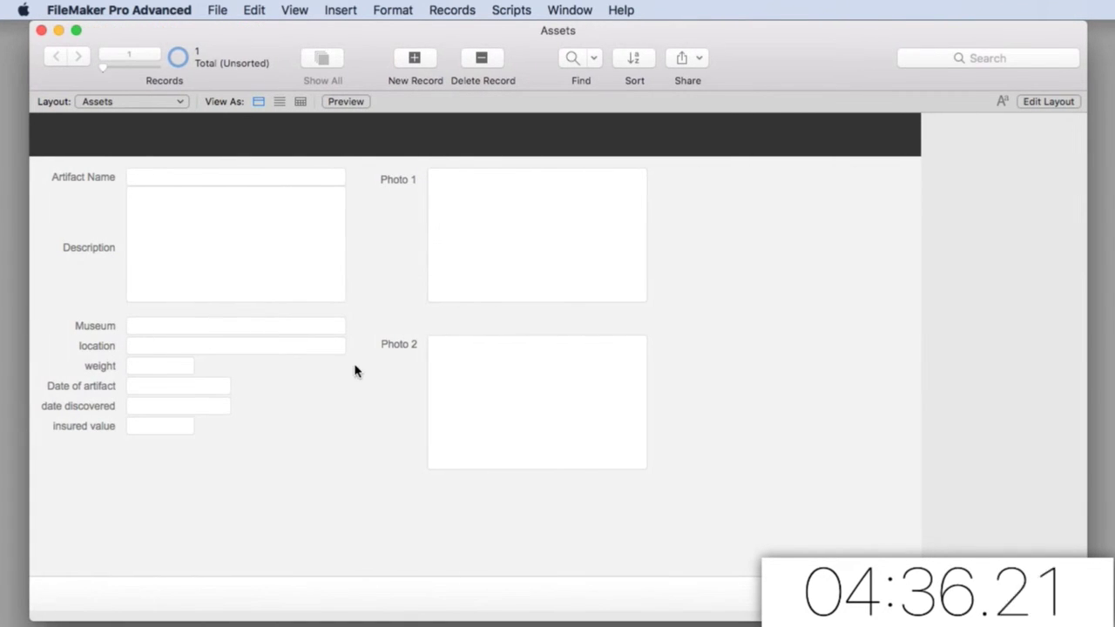
Paste Sculpture of King Leonidas into the first record's Artifact Name
left_click(223, 177)
type("Sculpture of King Leonidas")
left_click(366, 250)
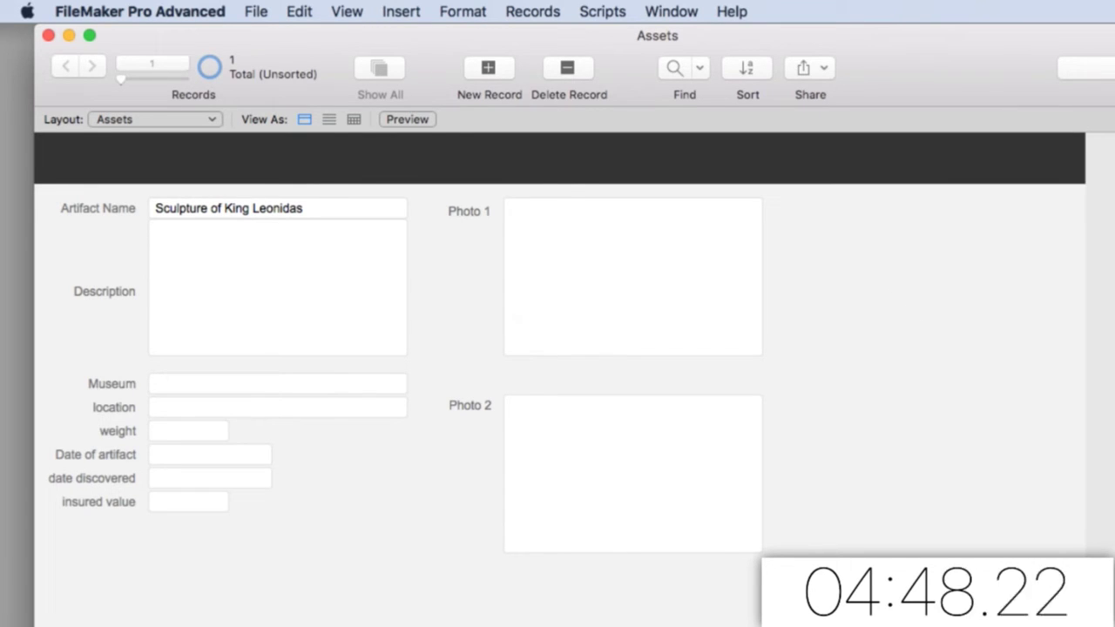
Drop the sculpture photo into Photo 1 and enter Washington DC as the Museum
left_click_drag(1110, 226, 640, 244)
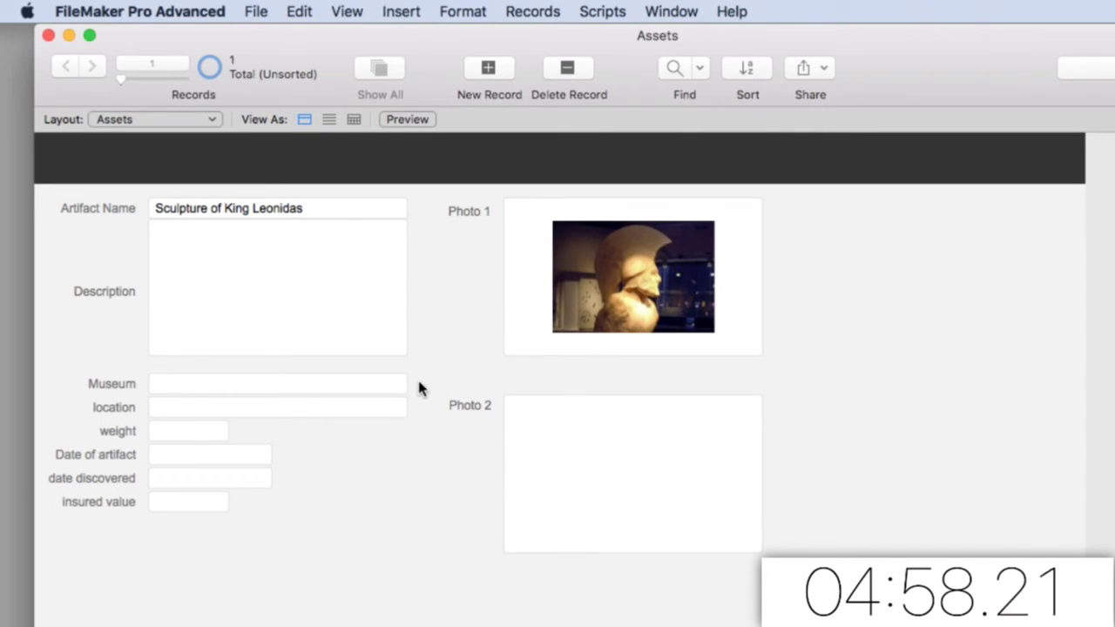
left_click(271, 378)
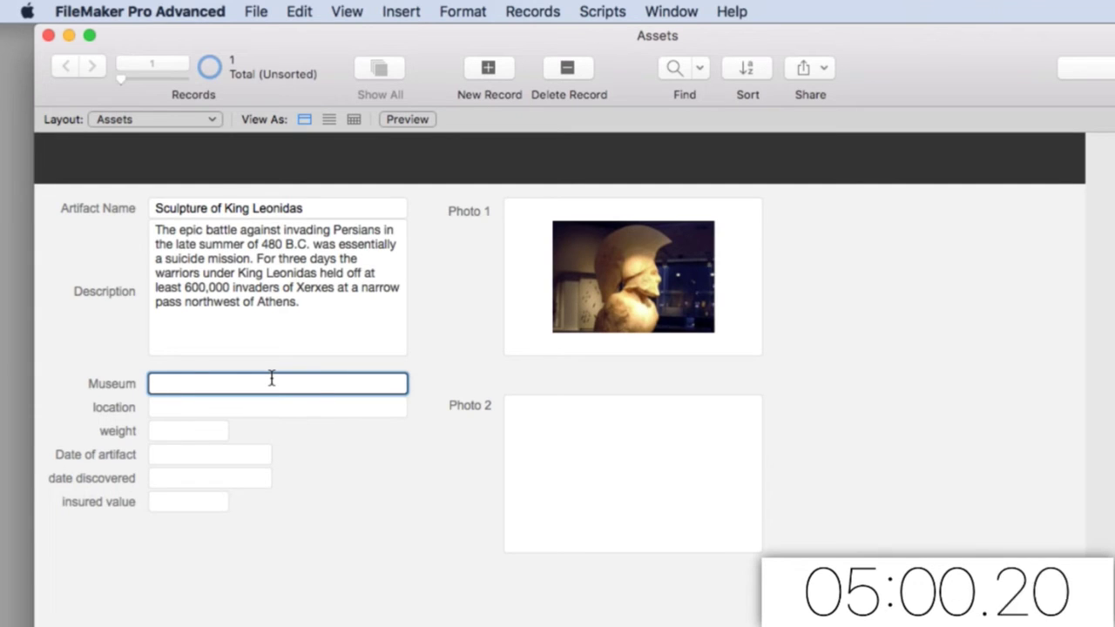
type("Was")
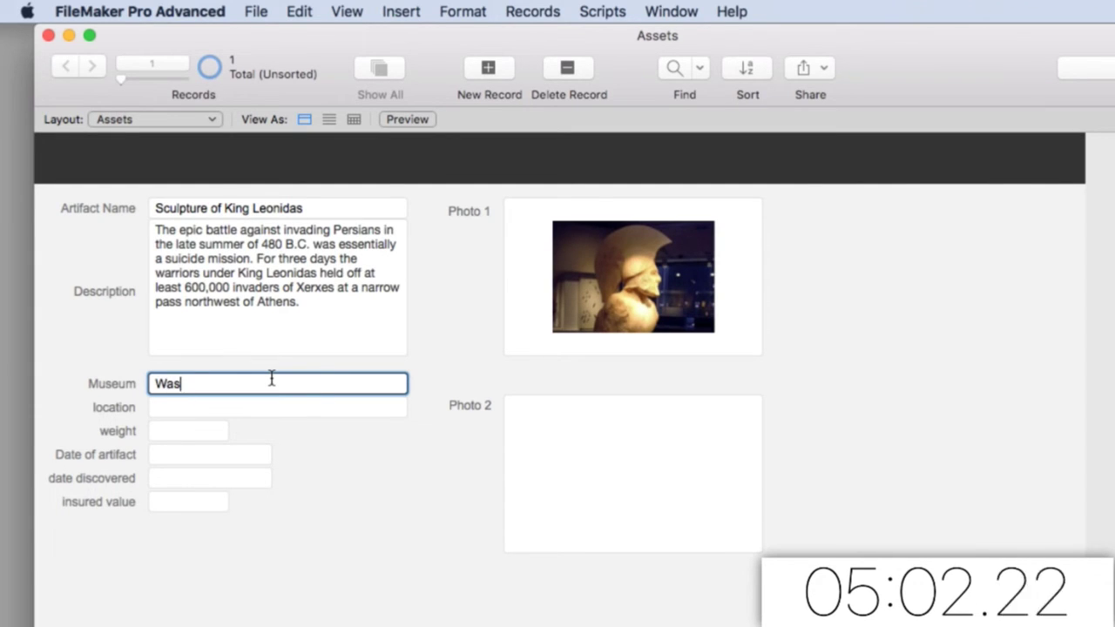
type("hington DC")
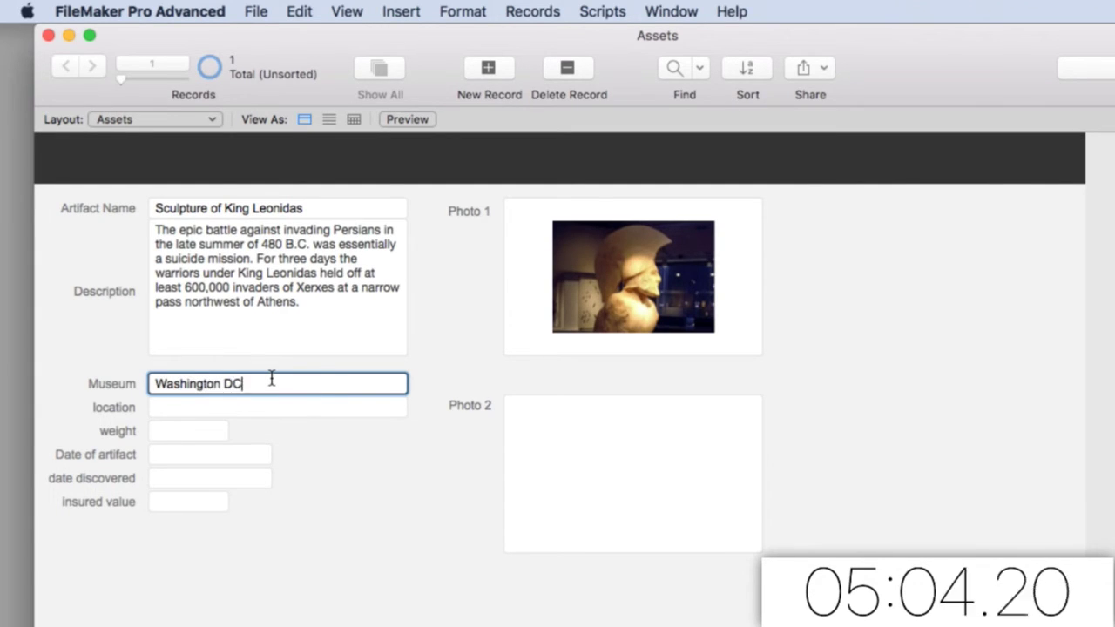
key("Tab")
key("Tab")
key("Tab")
key("Tab")
key("Tab")
key("Tab")
key("Tab")
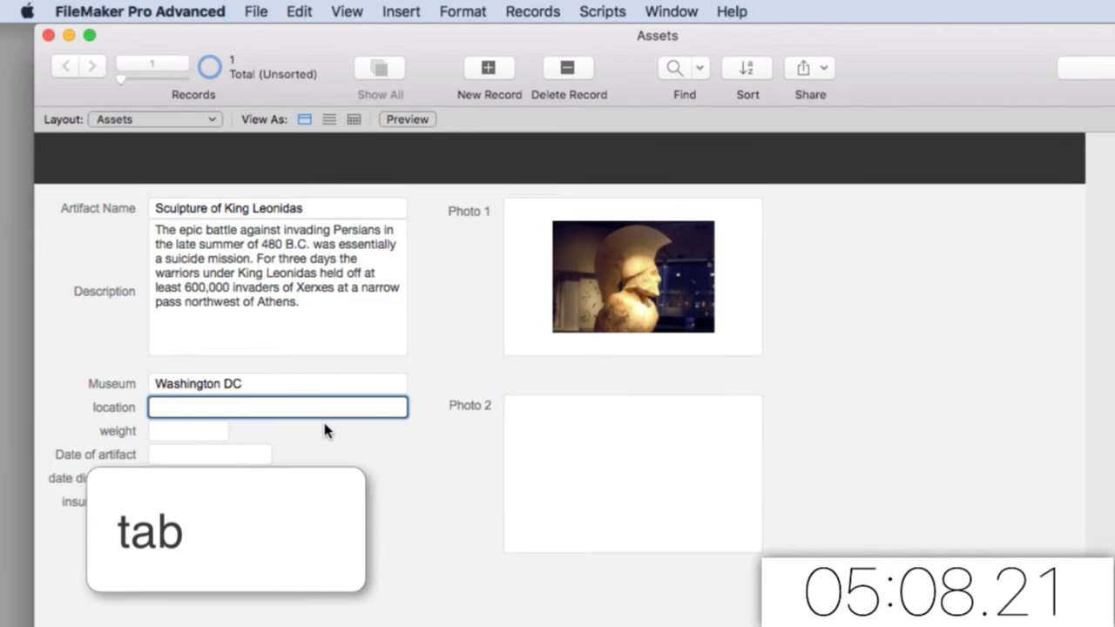
key("Tab")
key("Tab")
key("Tab")
key("Tab")
key("Tab")
left_click(326, 437)
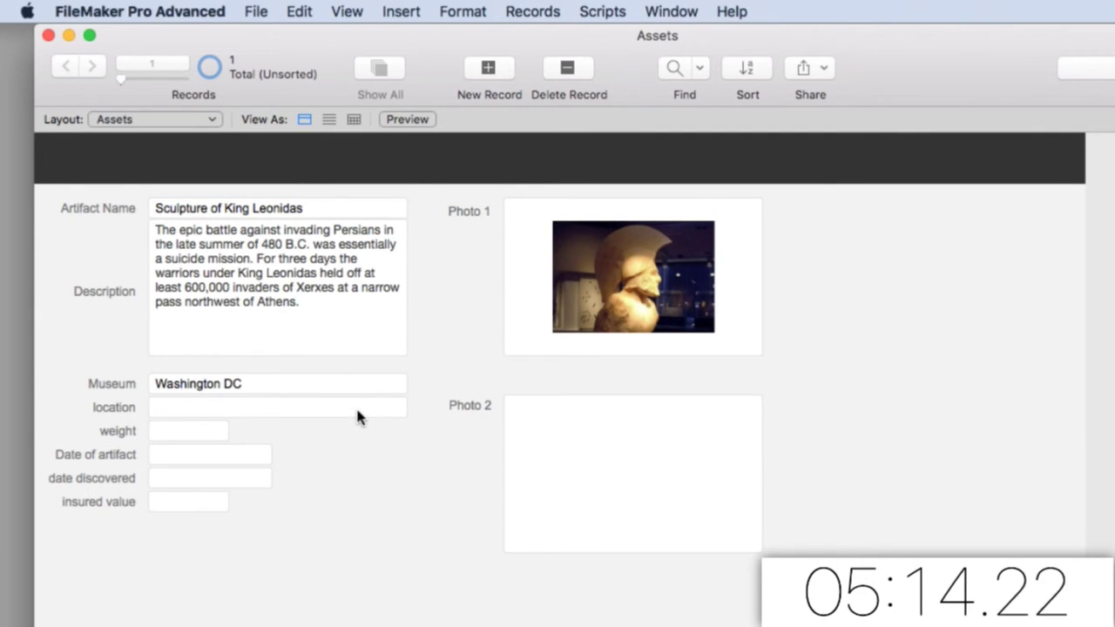
Add a new record, then flip back to the Leonidas record and return to it
left_click(487, 70)
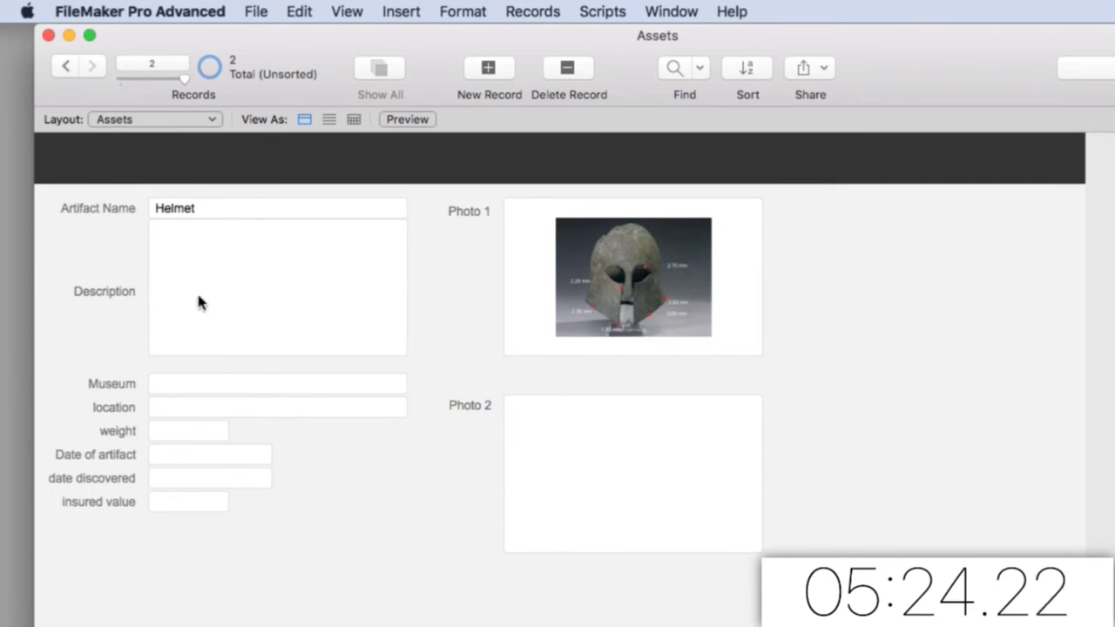
left_click(65, 67)
left_click(92, 68)
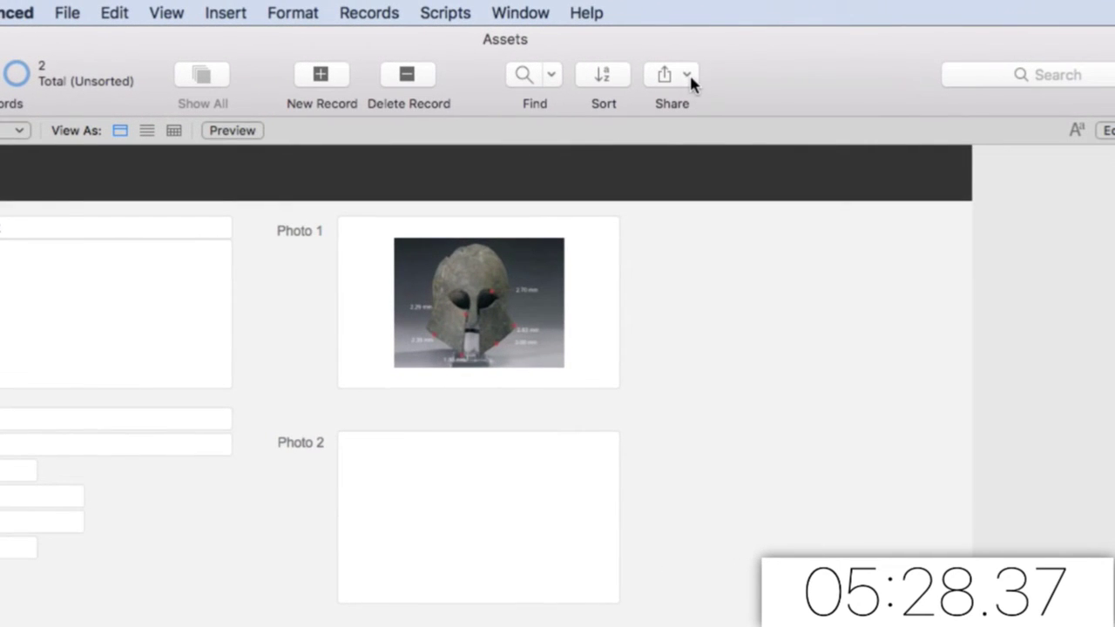
Start the upload to FileMaker Server, then enter and confirm a new Admin account password
left_click(687, 75)
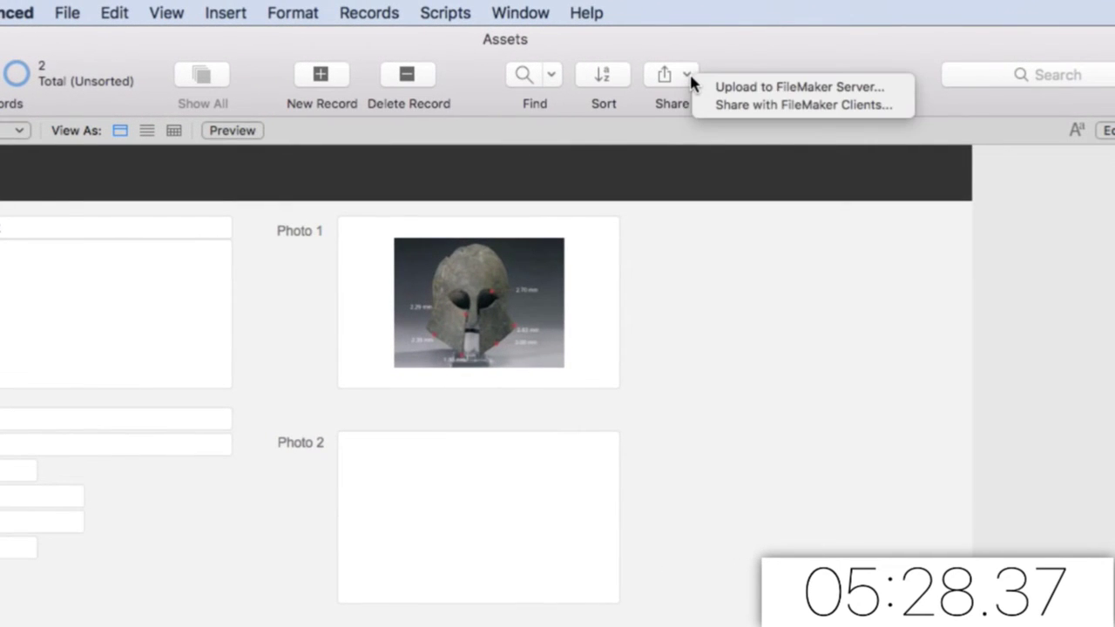
left_click(711, 87)
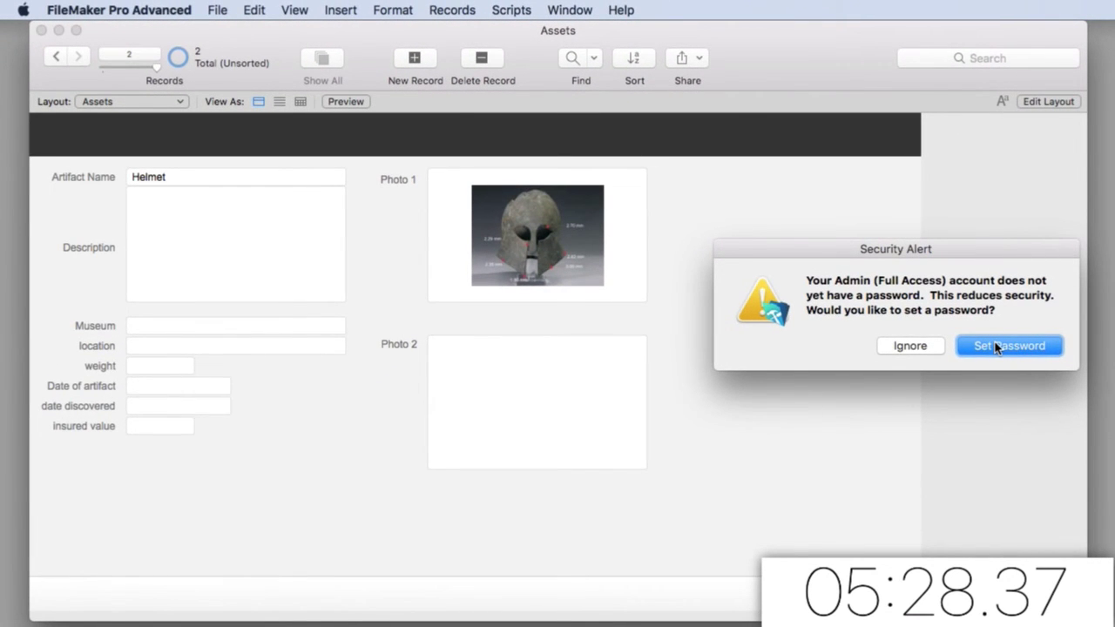
left_click(997, 347)
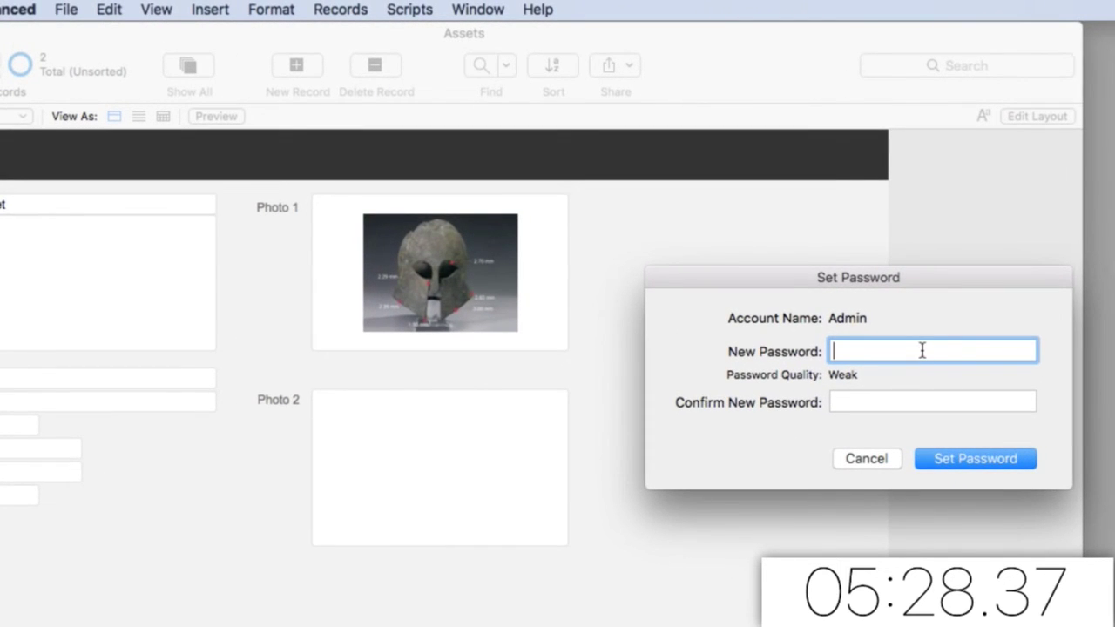
left_click(902, 403)
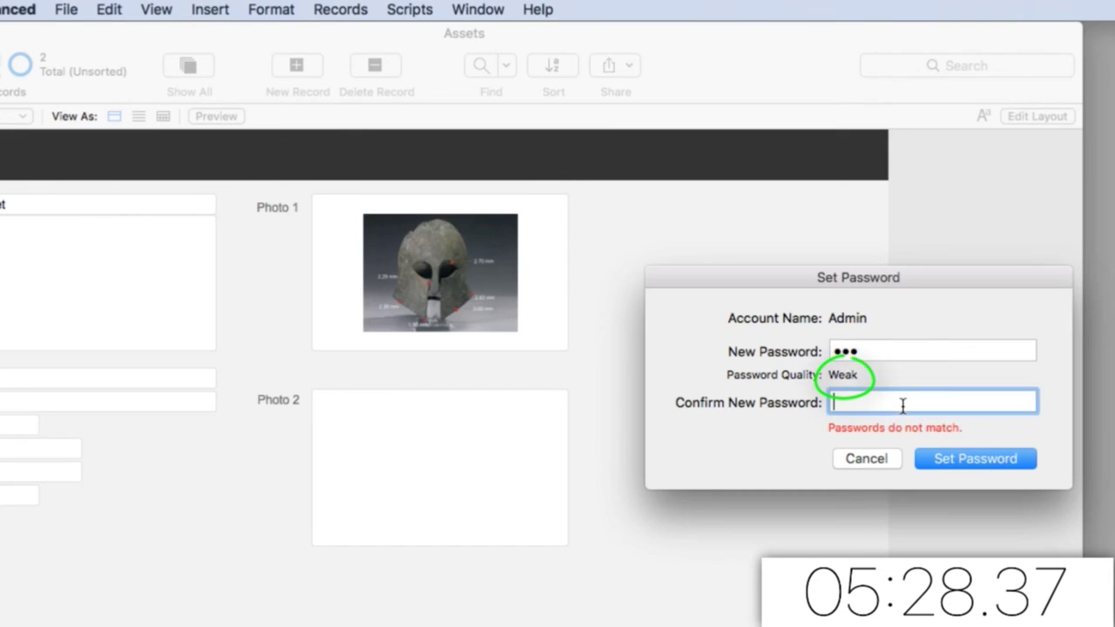
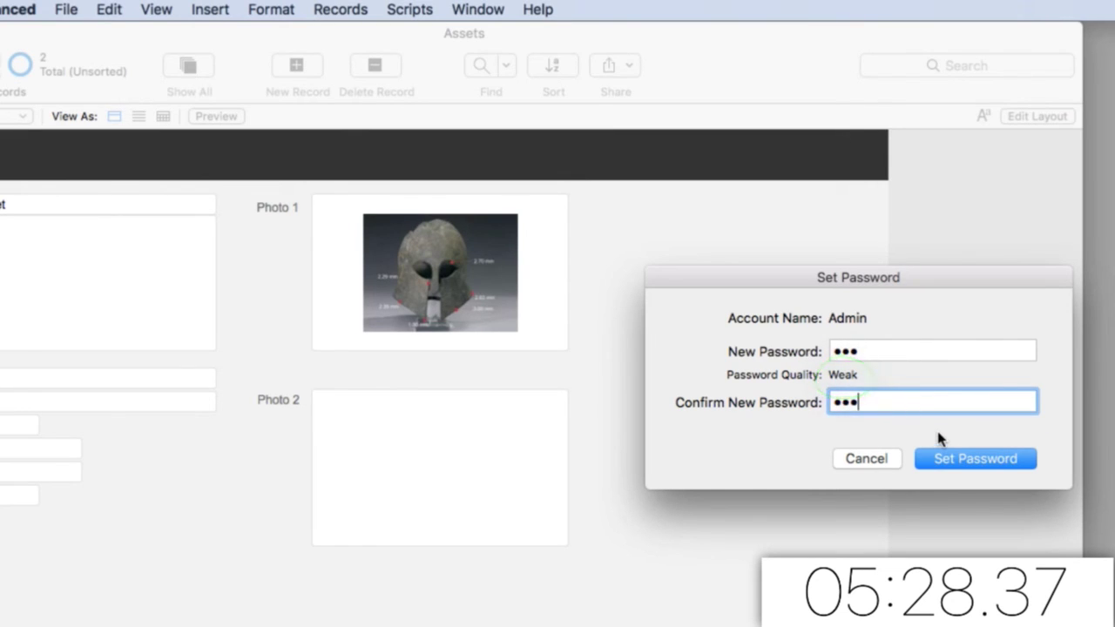
Save the Admin password, close Assets, and upload it to the server's MainDB folder
left_click(955, 458)
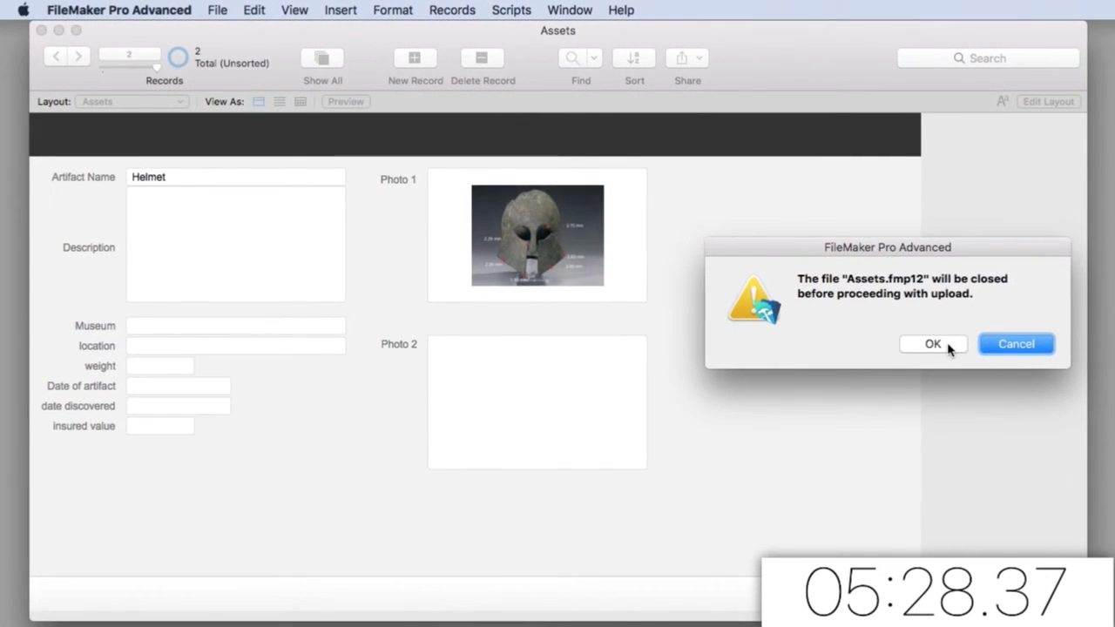
left_click(948, 346)
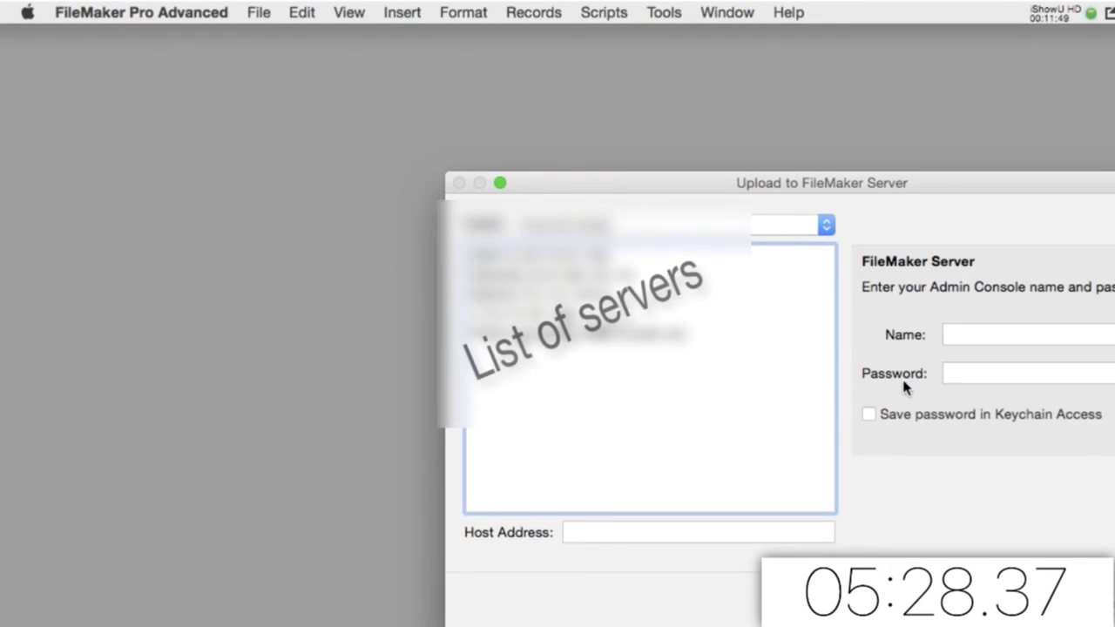
left_click_drag(876, 183, 649, 100)
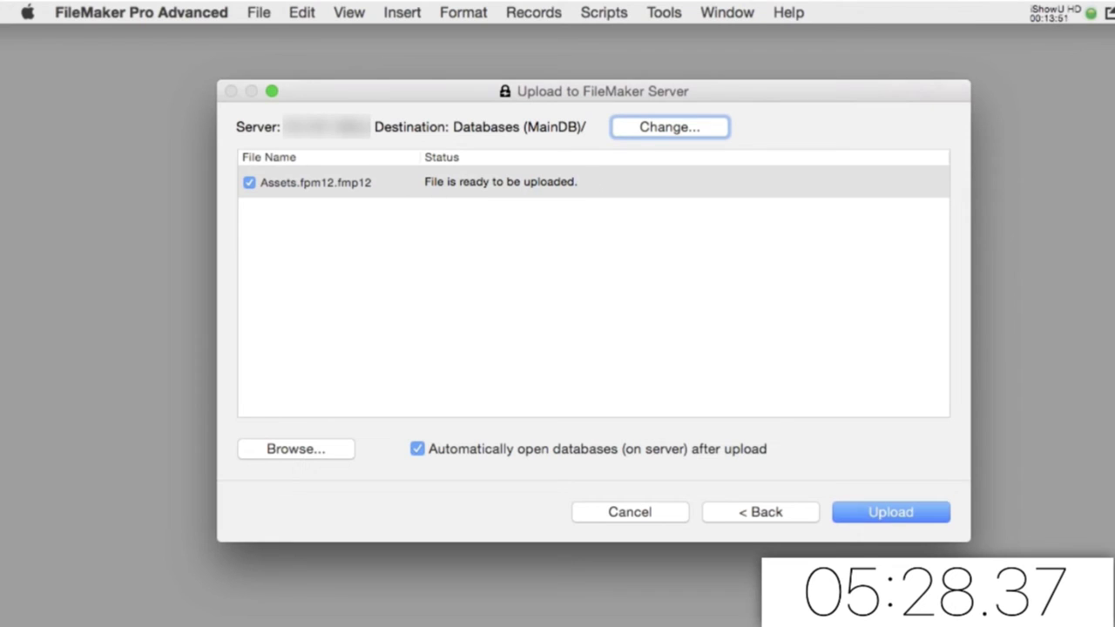
left_click(939, 522)
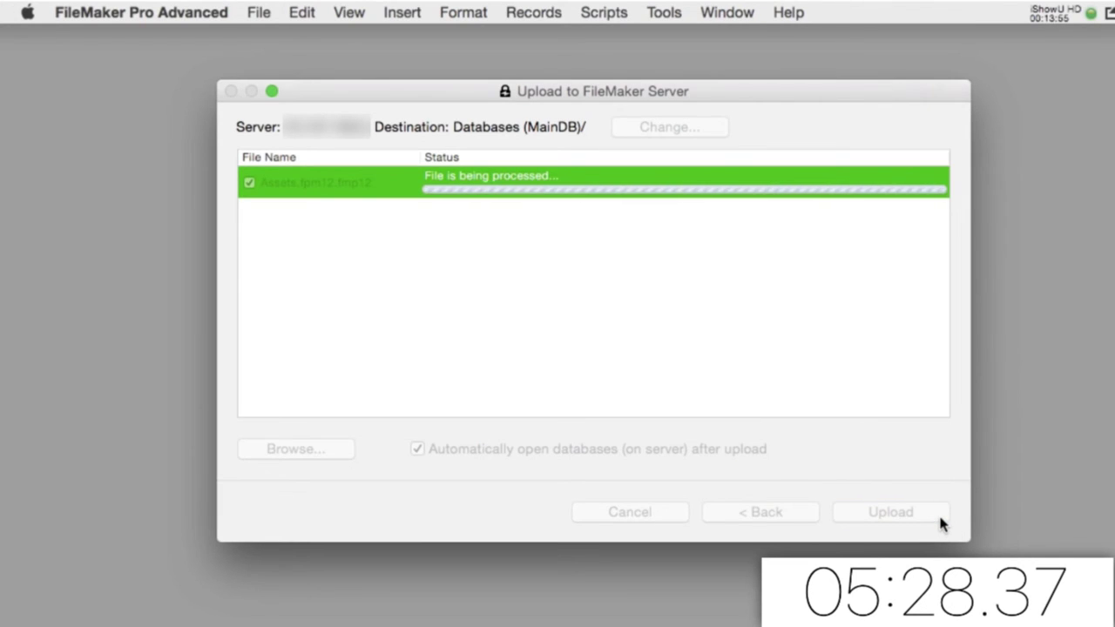
left_click(890, 512)
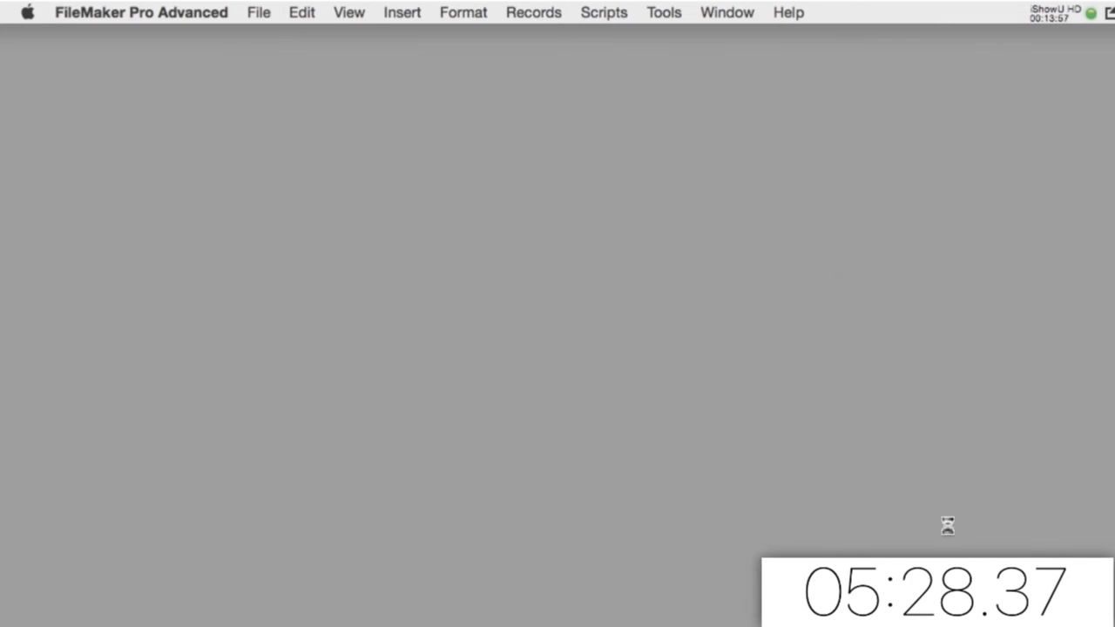
Log in to the hosted Assets file as admin and check the Helmet and Leonidas records
key("shift+Tab")
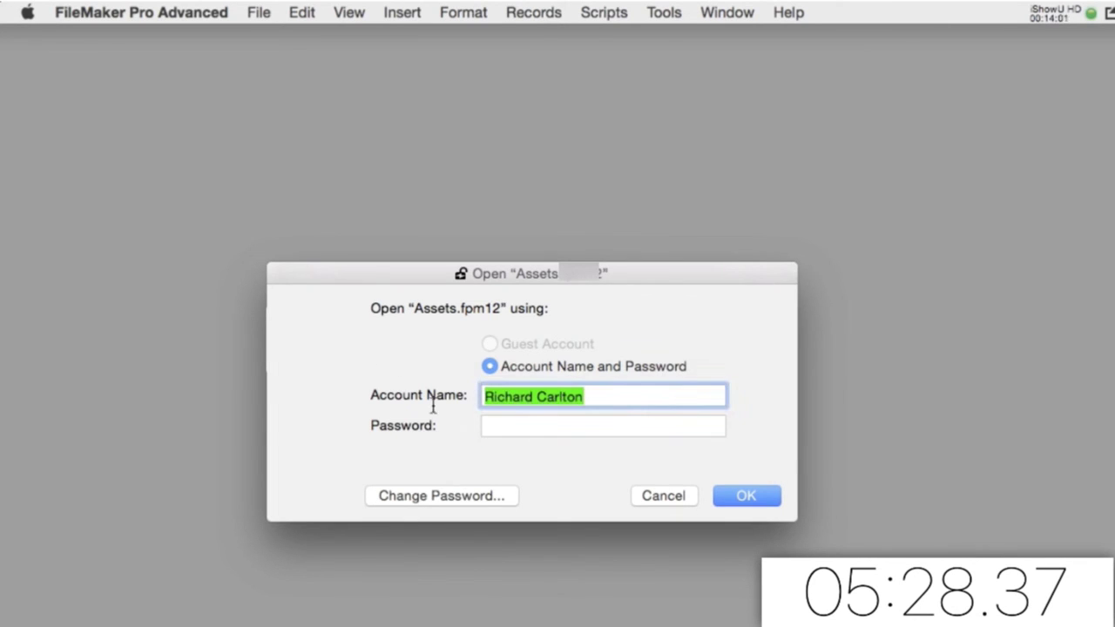
type("admin")
key("Tab")
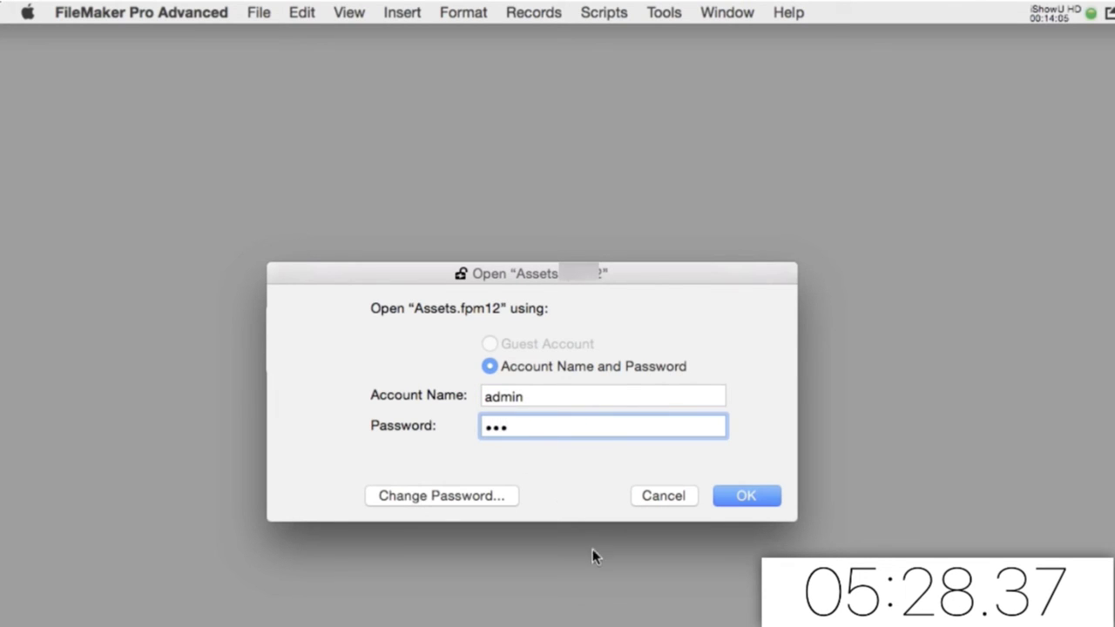
left_click(724, 498)
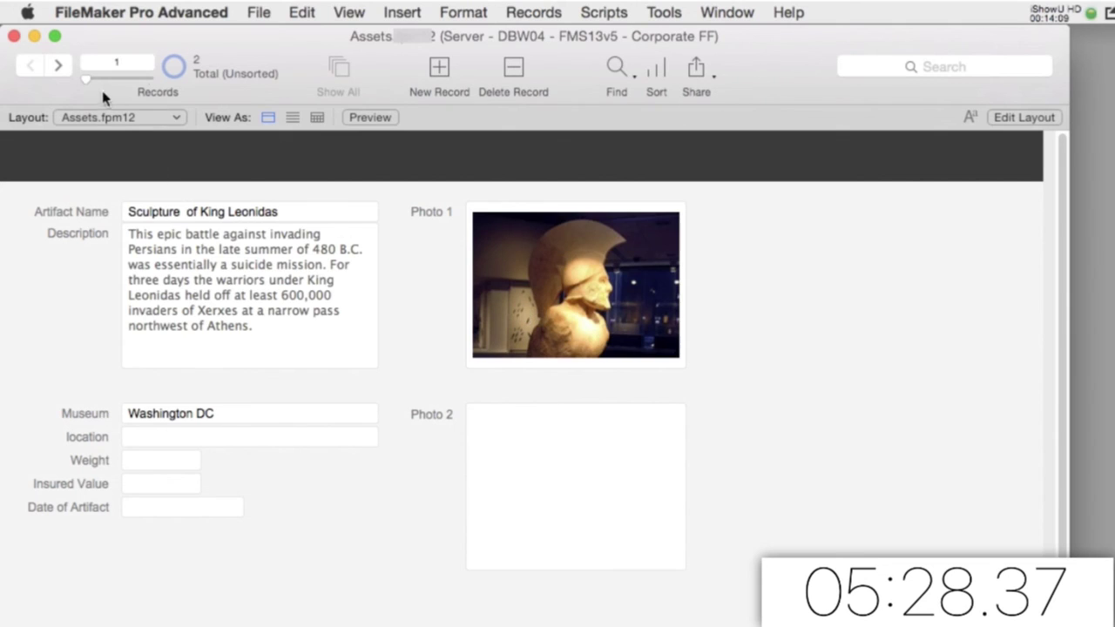
left_click(58, 66)
left_click(31, 66)
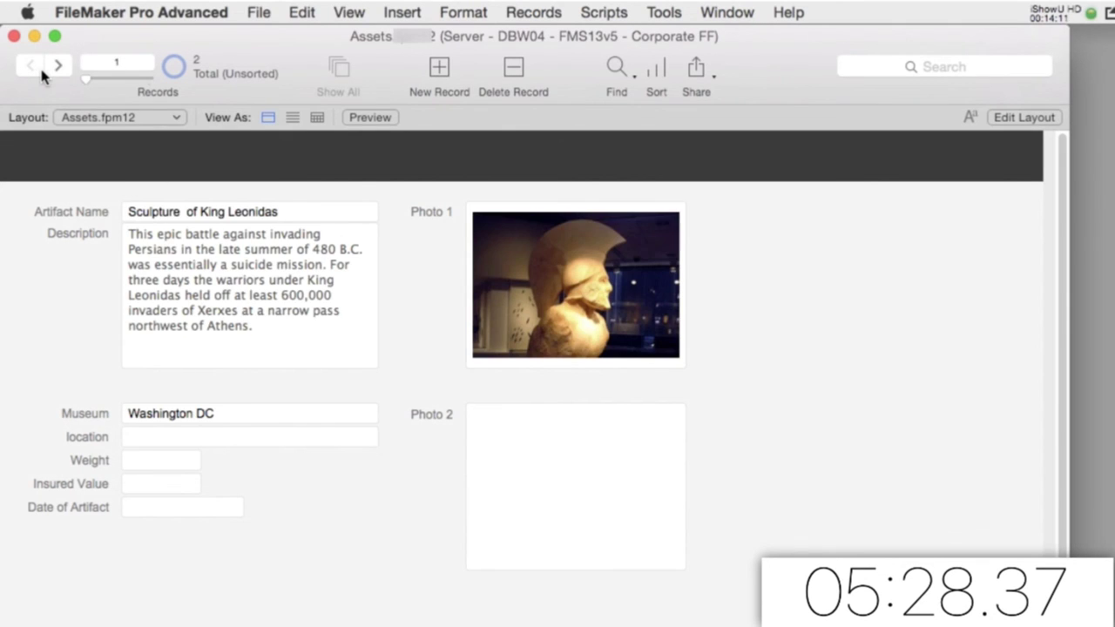